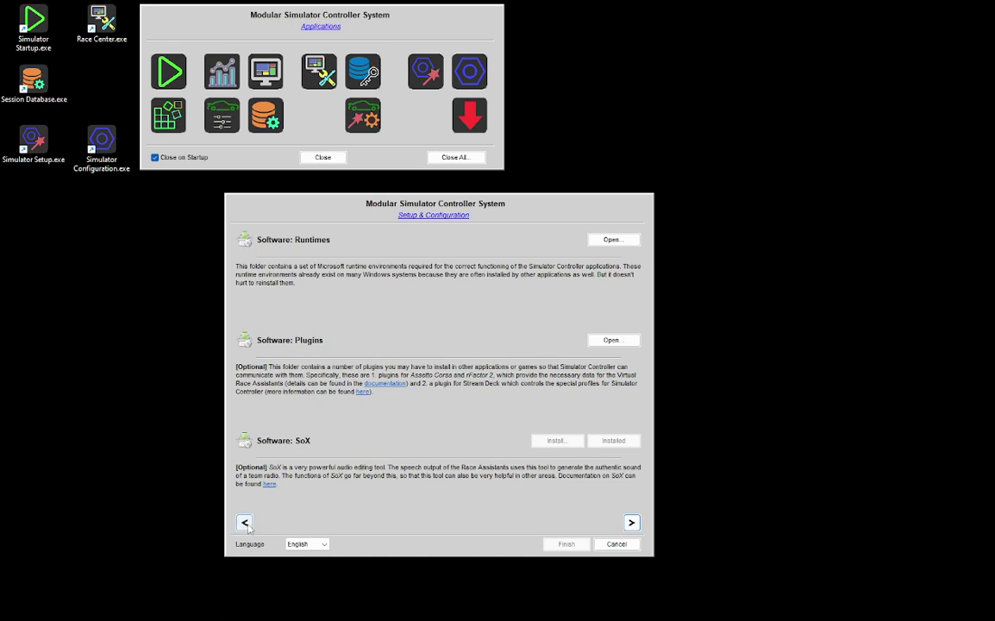
Read the description of the Muted Race Spotter preset in the setup wizard and cancel the setup.
scroll(293, 354, "down", 2)
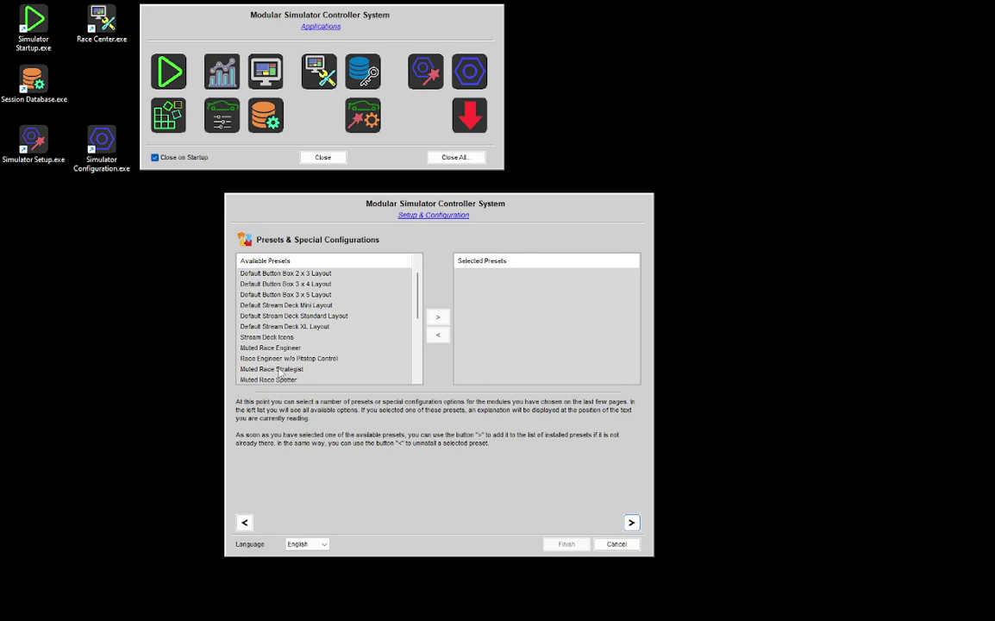
left_click(286, 381)
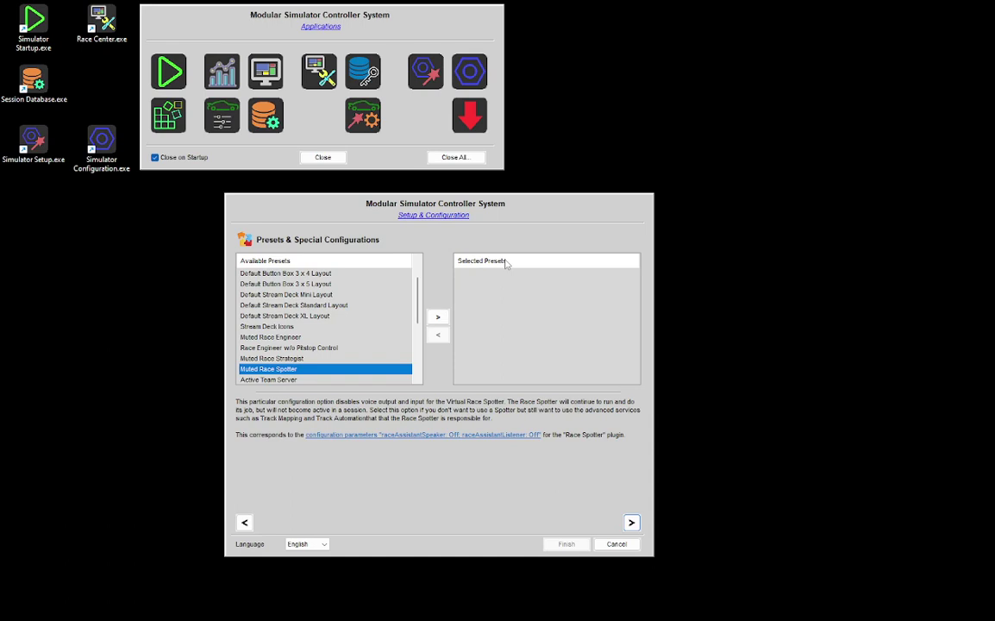
left_click(616, 544)
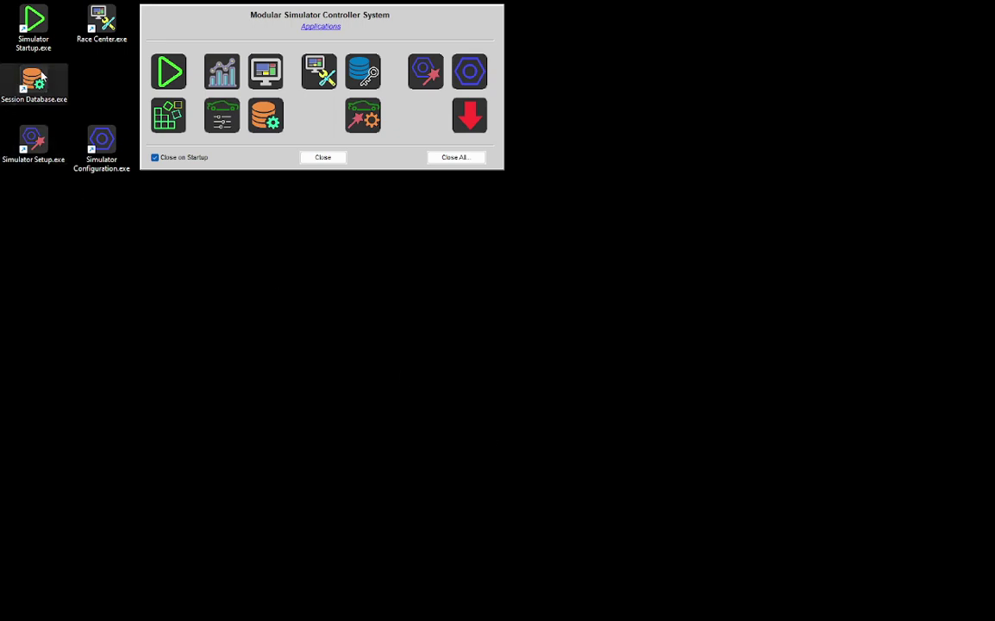
Bring up the Simulator Controller folder window and move it clear of the Session Database window.
key("Tab")
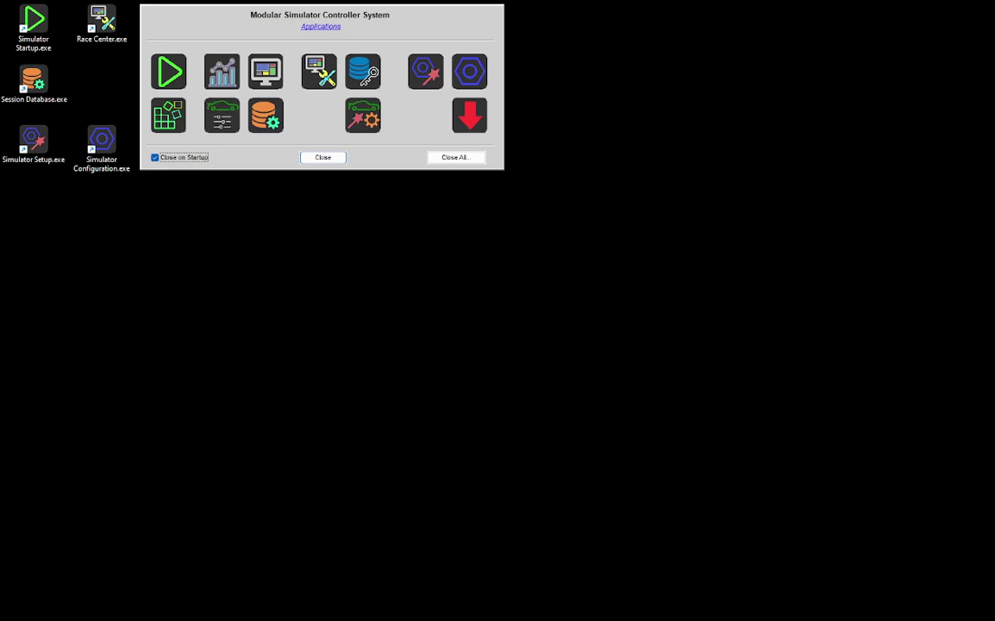
key("Tab")
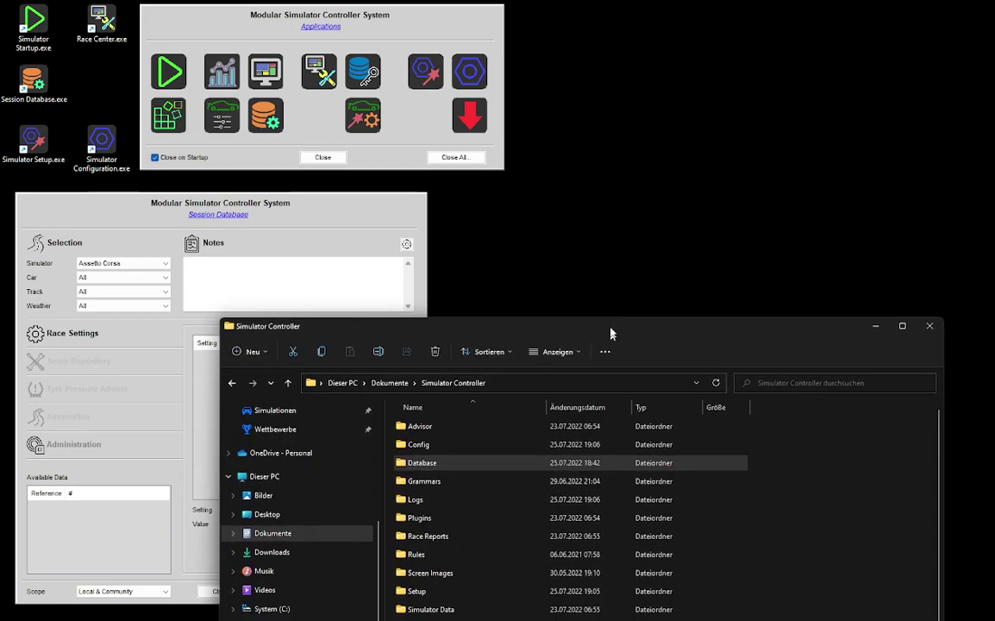
left_click_drag(611, 332, 833, 53)
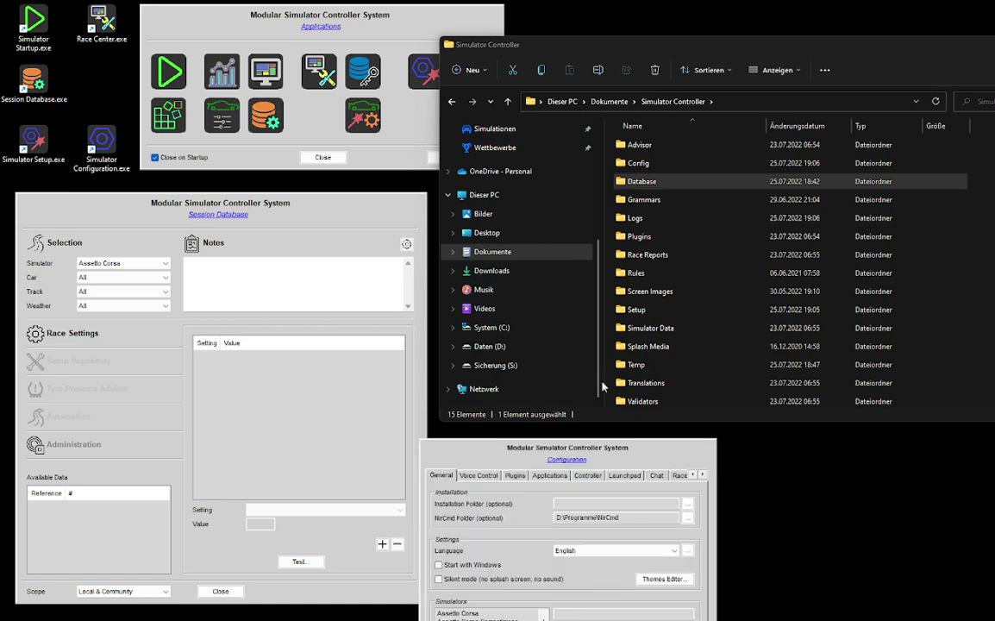
Show the Race Spotter settings for RaceRoom Racing Experience in the Configuration window.
left_click(692, 301)
left_click(693, 301)
left_click(692, 301)
left_click(693, 301)
left_click(645, 302)
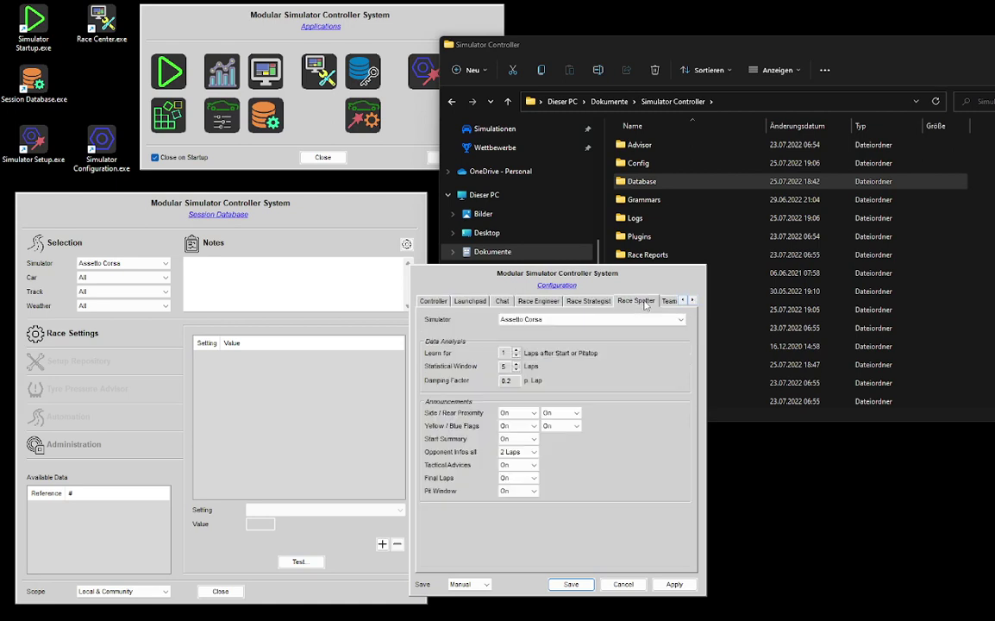
left_click(525, 320)
left_click(557, 373)
Browse to the Database\User\Tracks\ACC folder, view the brands_hatch.png track image, and close it.
left_click(621, 182)
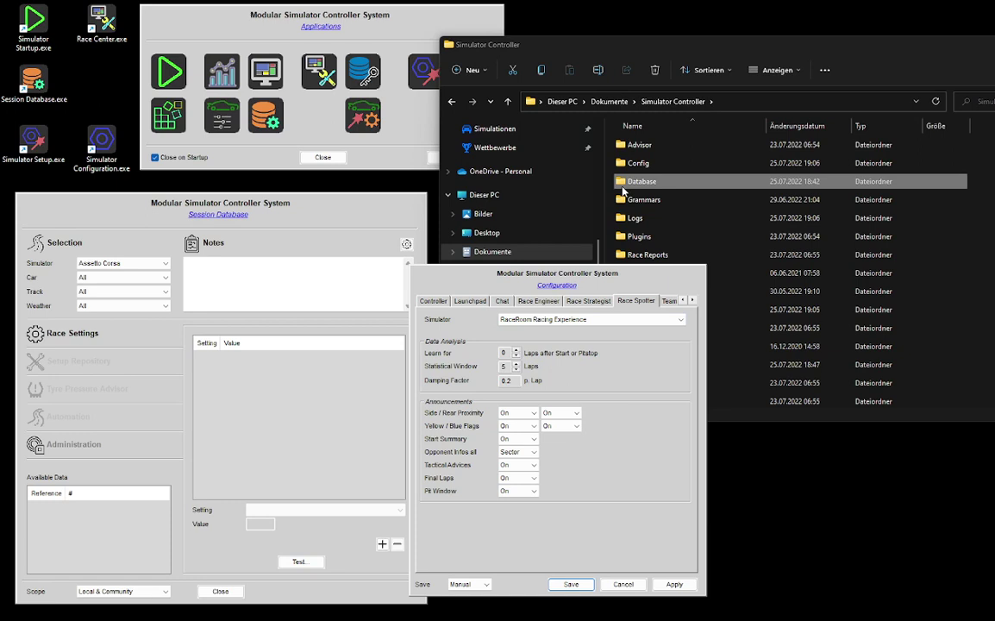
double_click(623, 183)
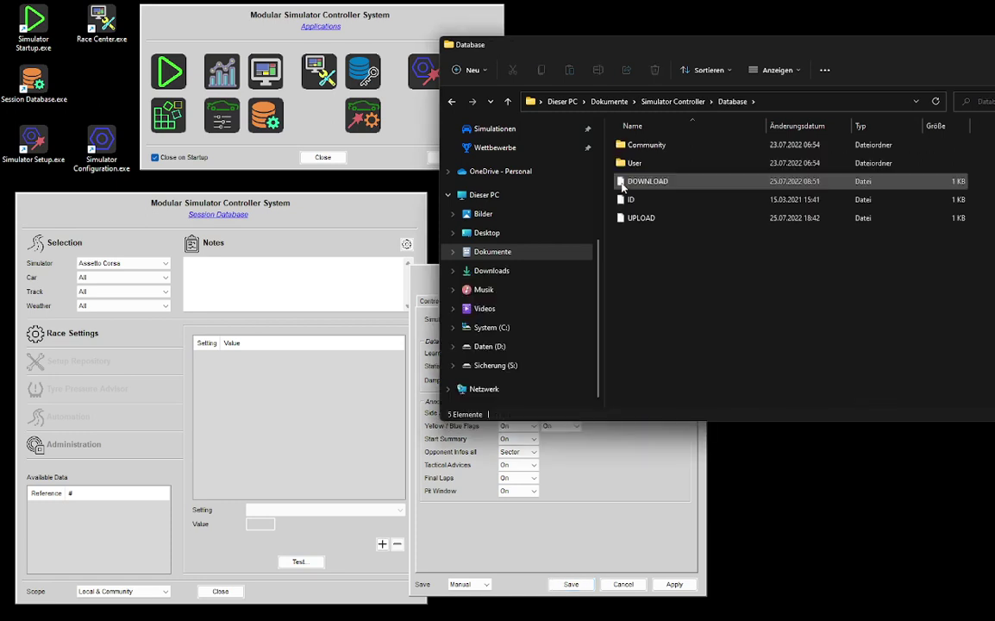
double_click(622, 164)
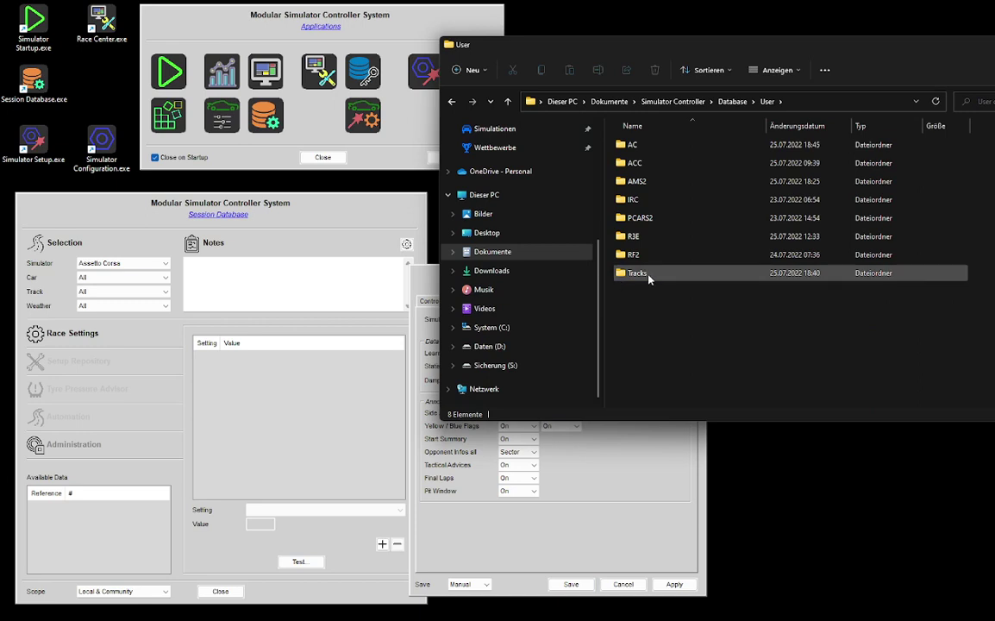
double_click(622, 274)
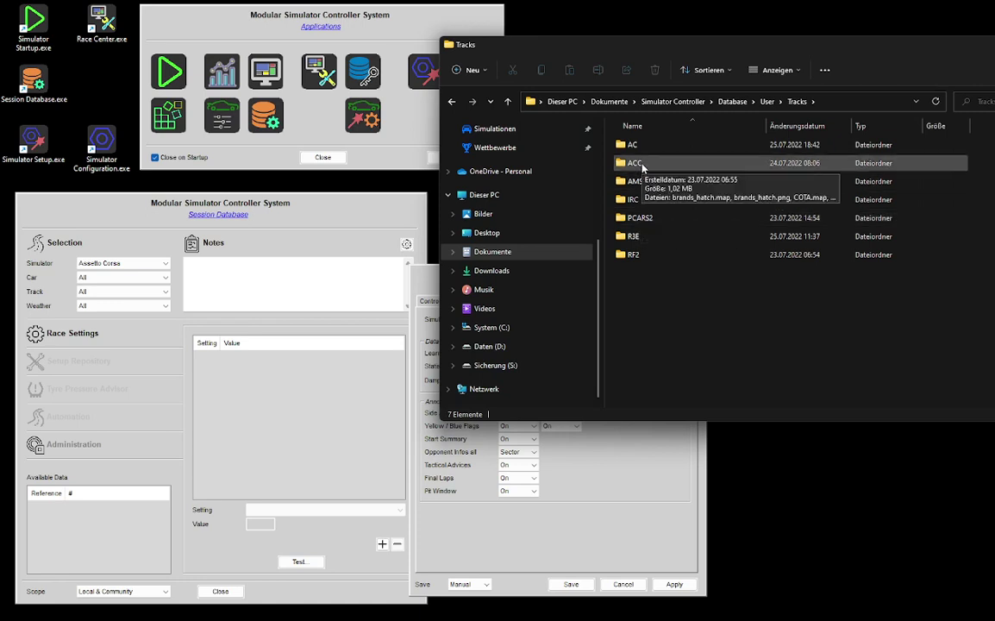
double_click(643, 167)
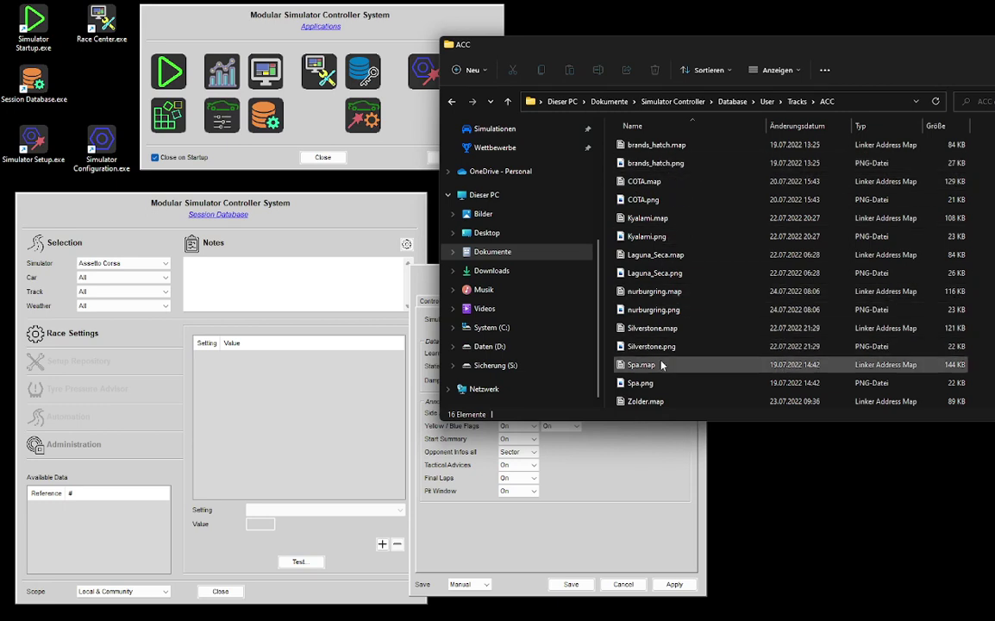
double_click(682, 168)
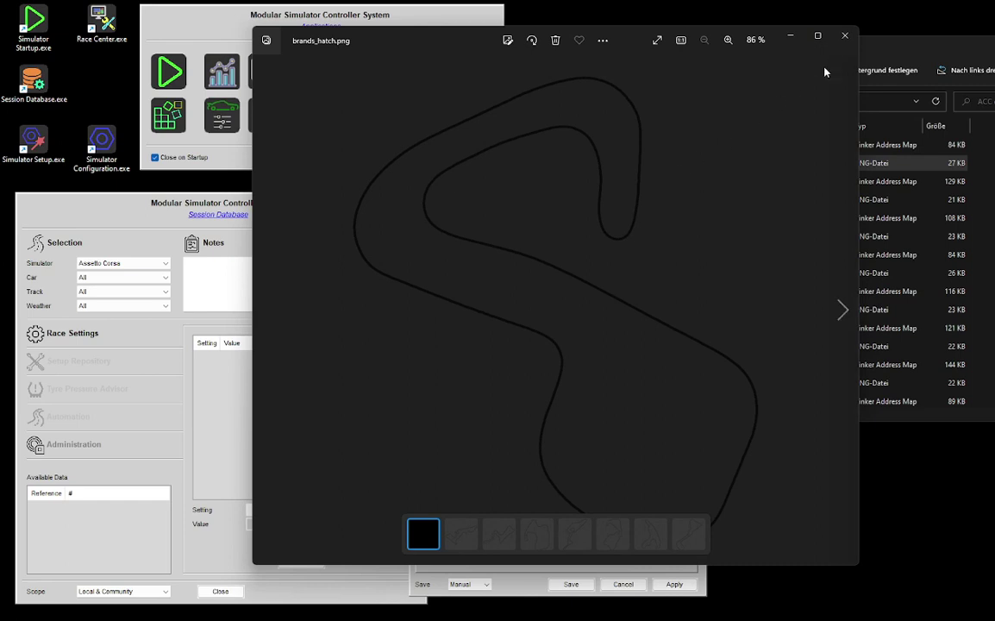
left_click(845, 35)
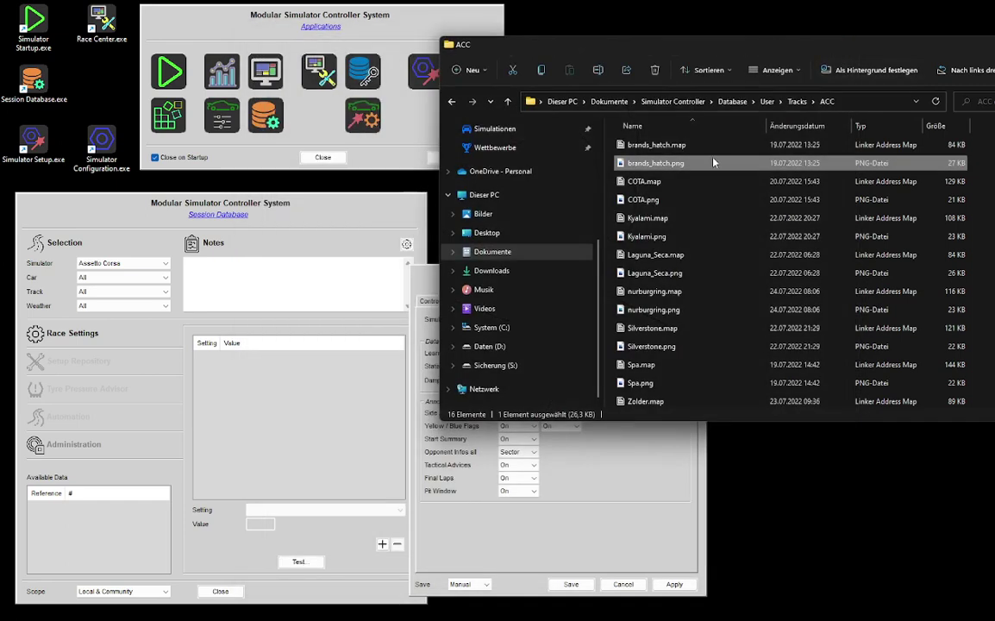
Inspect brands_hatch.map in Notepad++, highlighting its Points line, then close the file and minimize the editor.
left_click(664, 145)
right_click(665, 148)
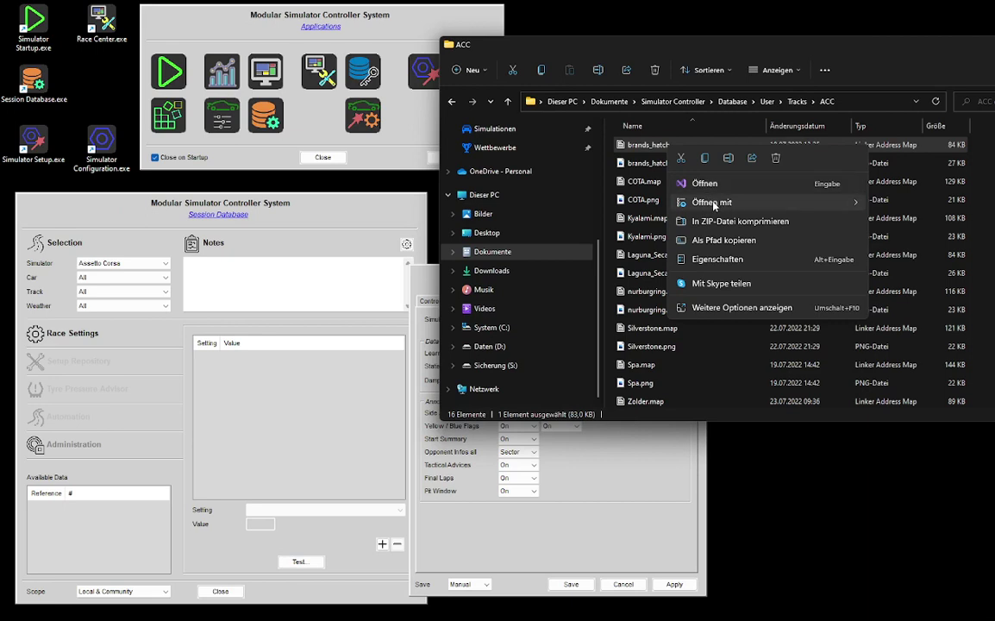
mouse_move(733, 200)
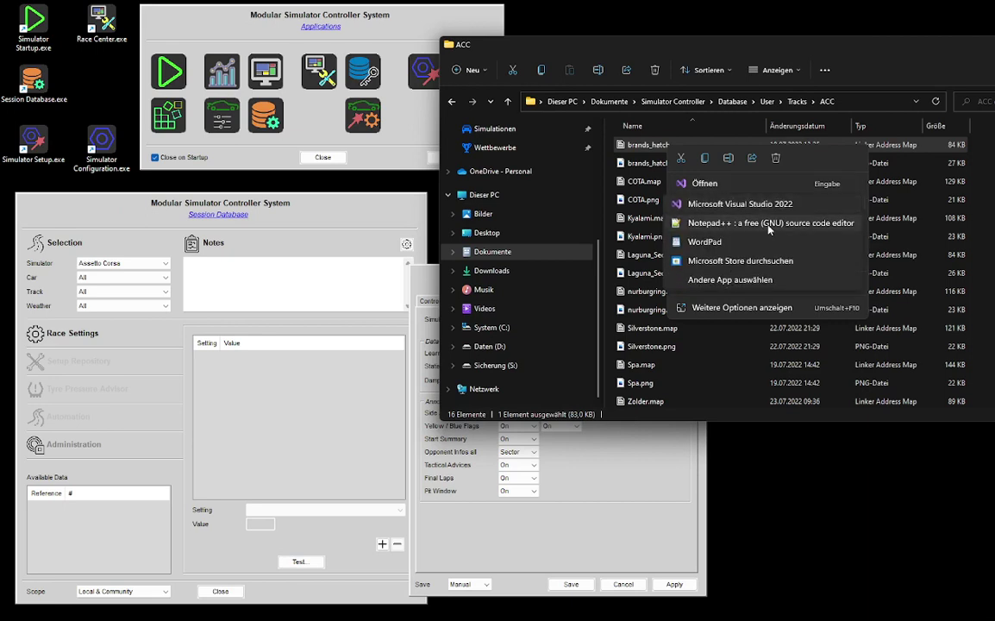
left_click(770, 226)
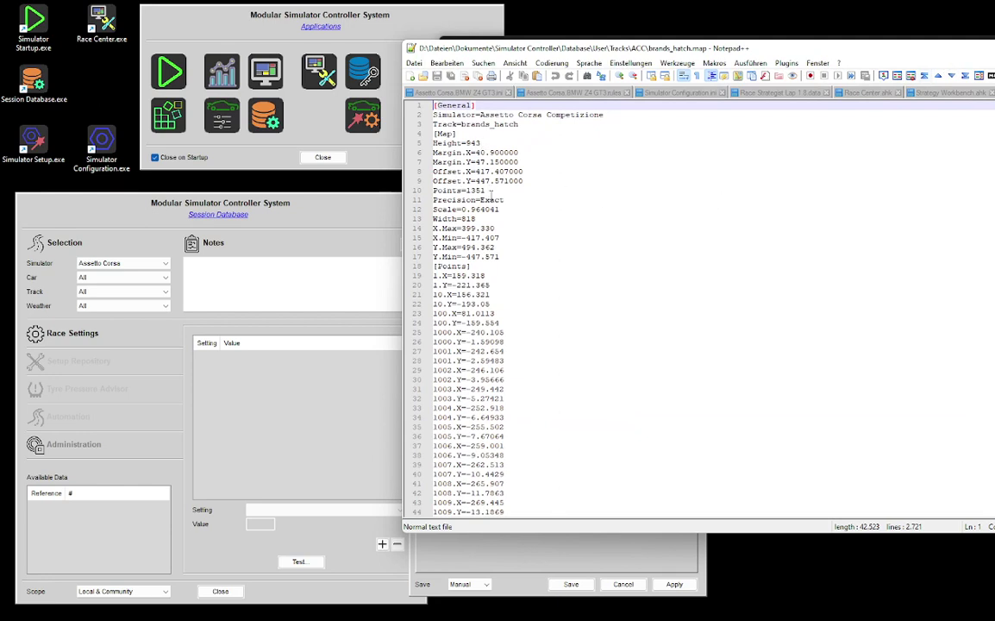
left_click_drag(485, 190, 426, 191)
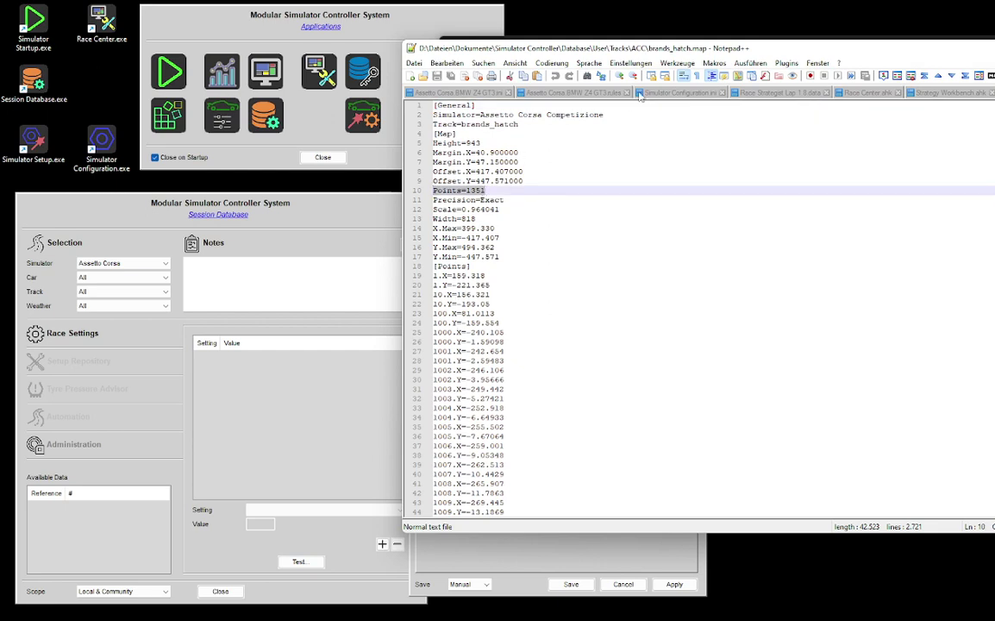
left_click_drag(598, 48, 362, 102)
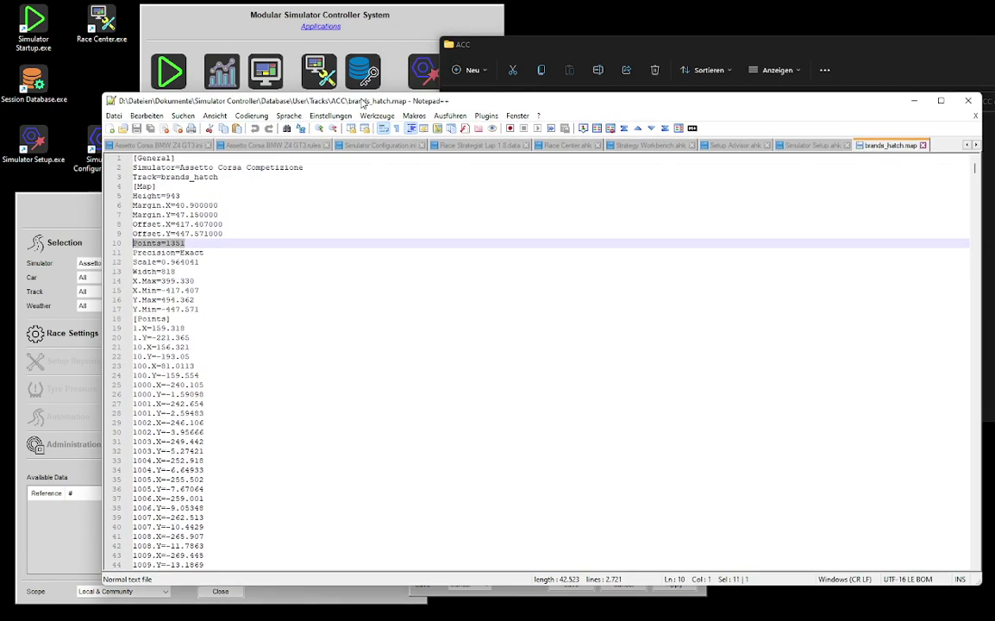
left_click(924, 145)
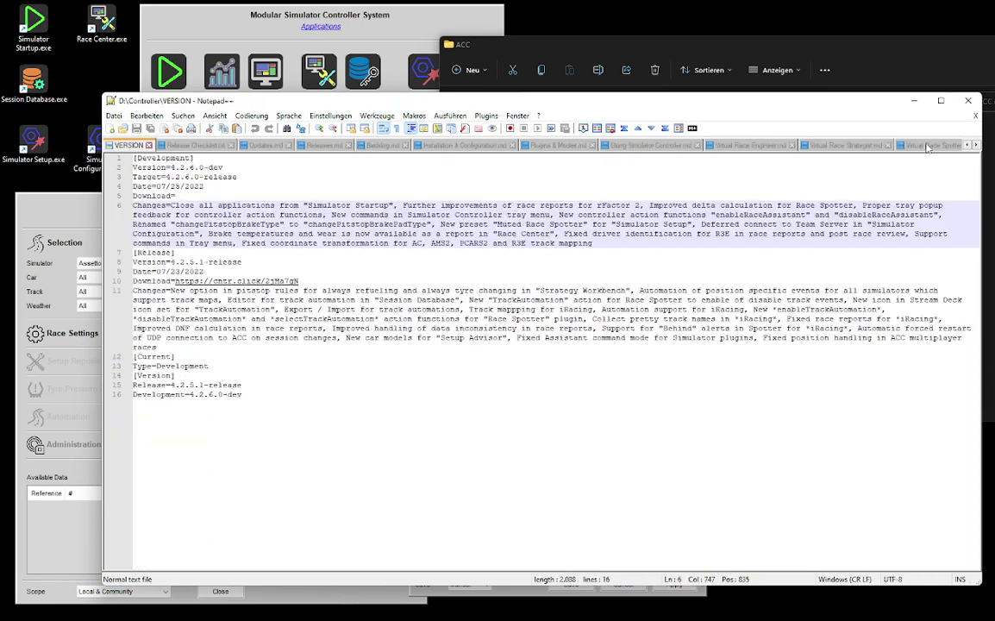
left_click(915, 102)
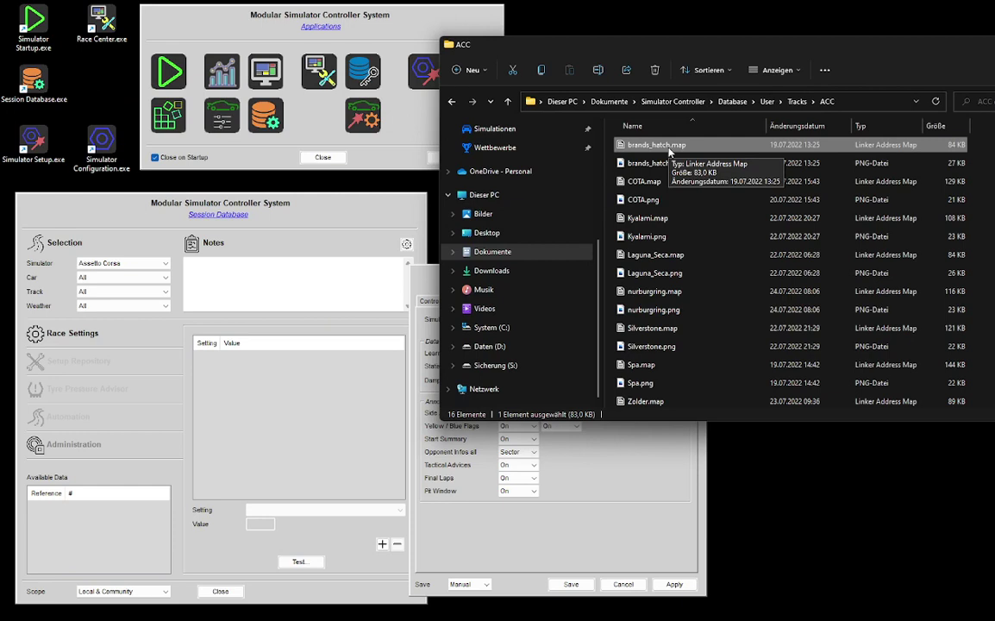
Display the automation track map for Assetto Corsa Competizione, McLaren 720S GT3, at Spa-Franchorchamps in the Session Database.
left_click(263, 208)
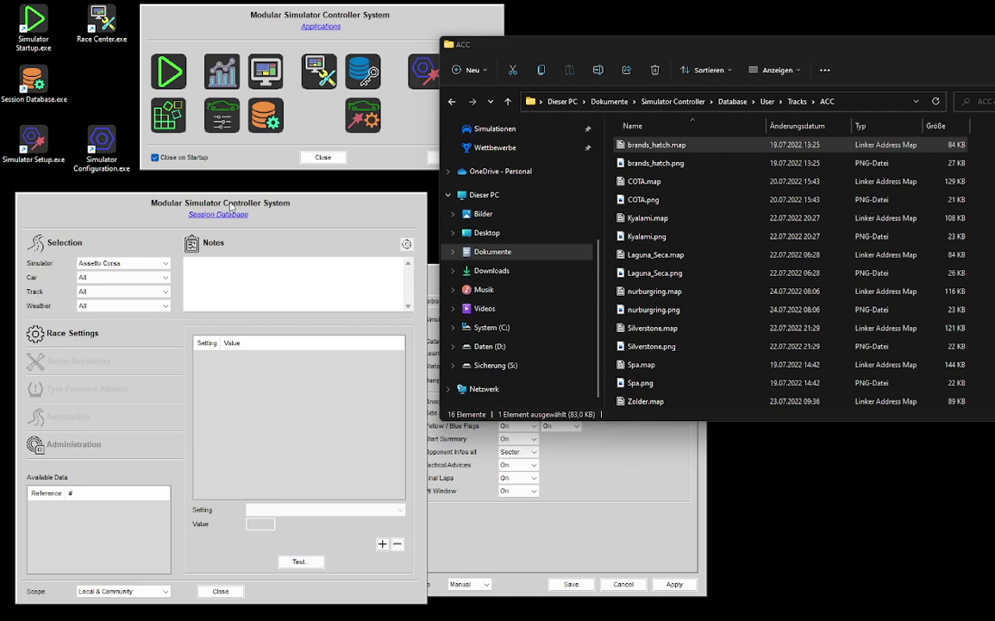
left_click(130, 265)
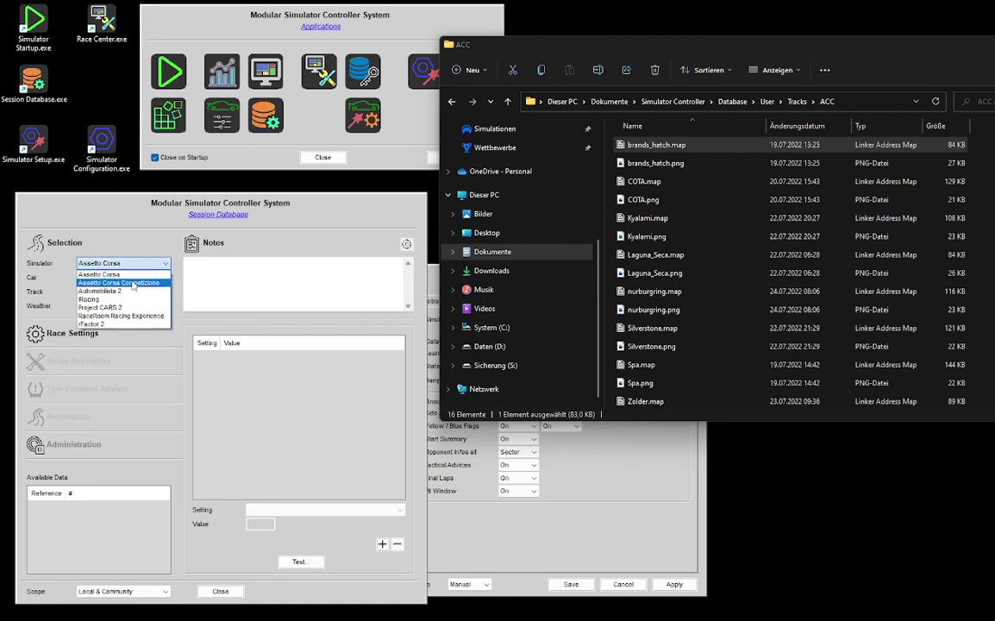
left_click(121, 274)
left_click(134, 278)
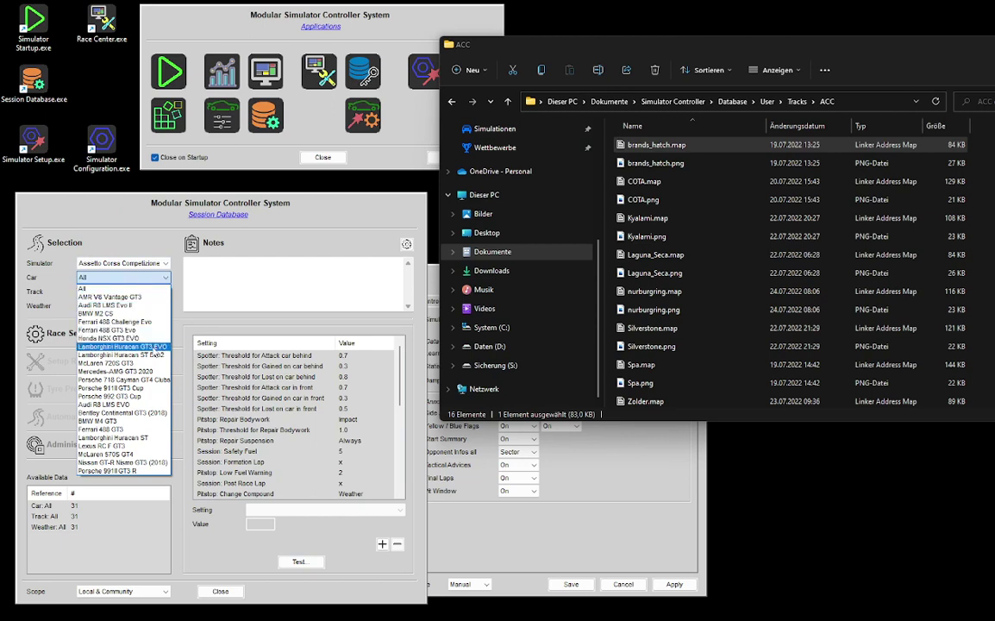
left_click(152, 363)
left_click(121, 291)
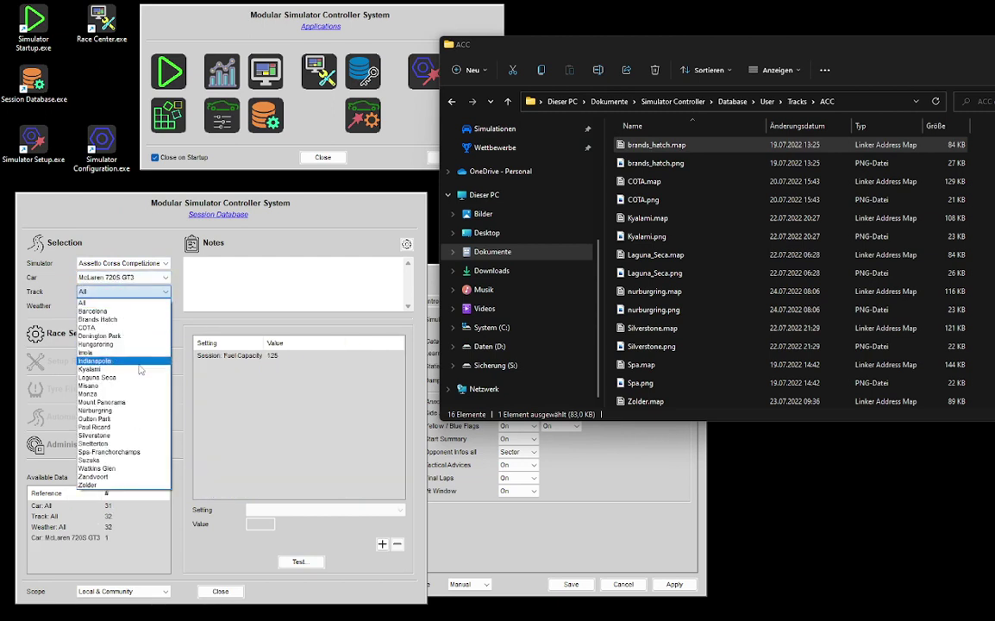
left_click(143, 452)
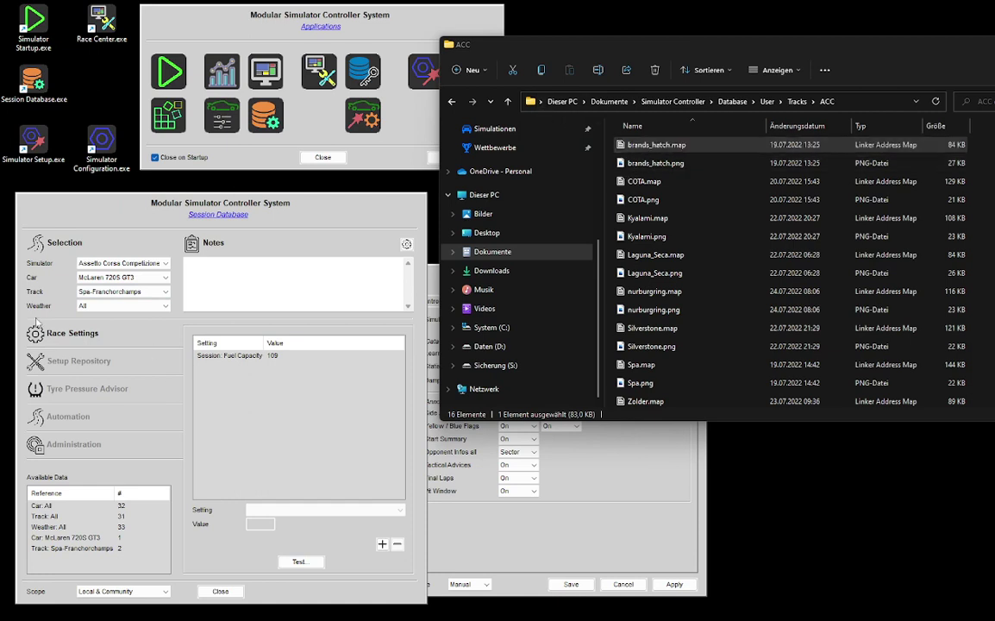
left_click(72, 420)
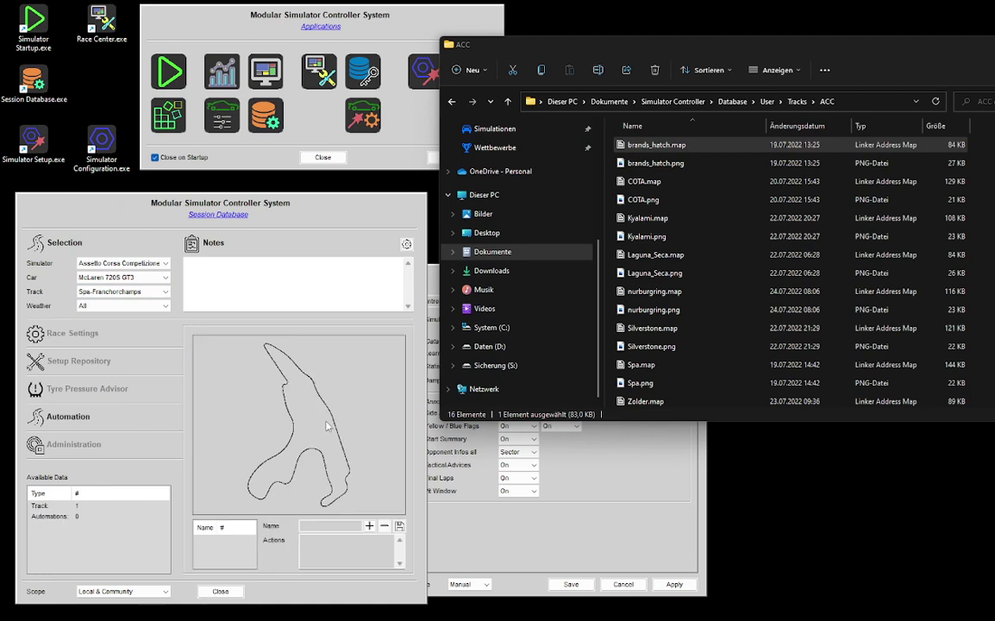
Reselect Assetto Corsa Competizione for all cars and tracks, and mark the Brands Hatch Circuit track entry in its administration data.
left_click(140, 266)
left_click(125, 276)
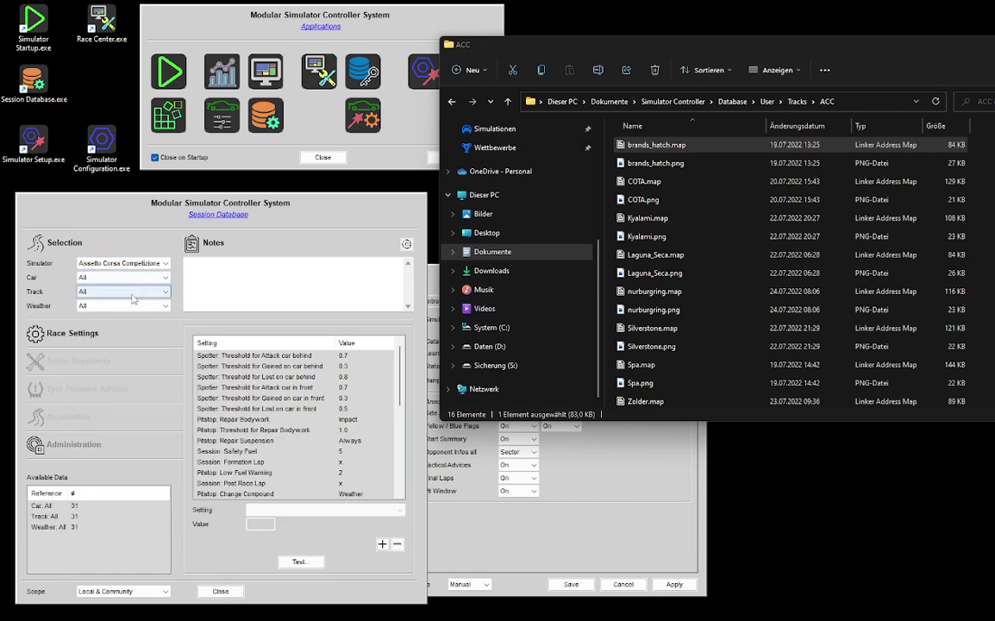
left_click(106, 447)
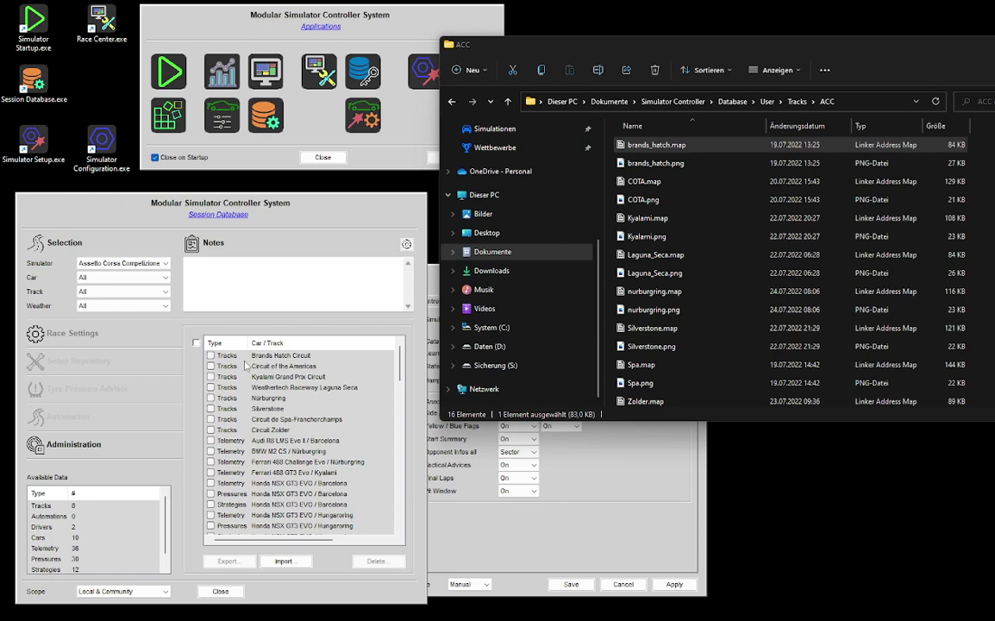
left_click(211, 355)
View the Track report in the Race Center and close the Race Center.
left_click(331, 17)
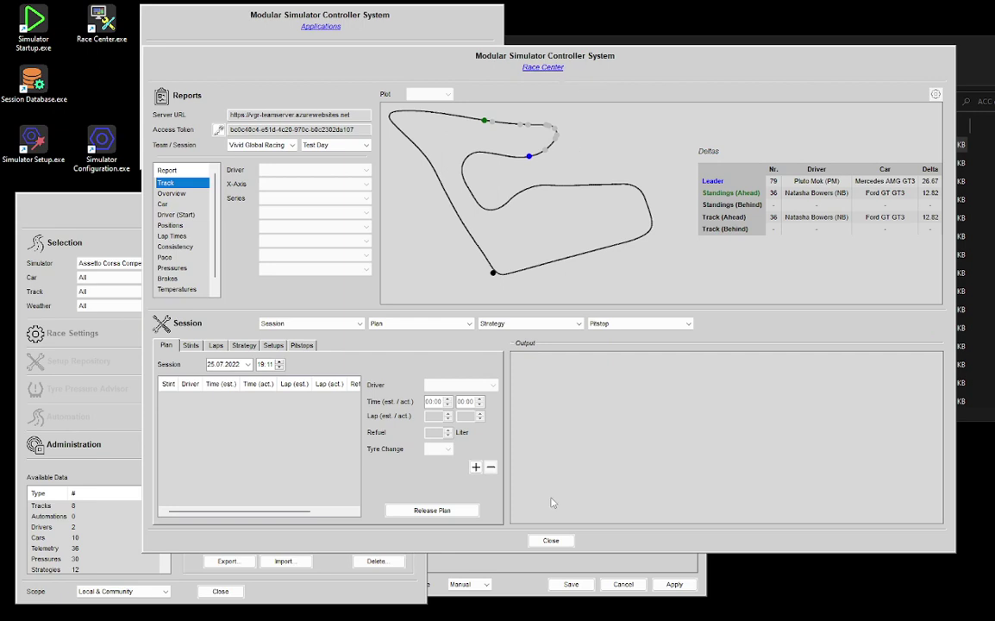
left_click(546, 541)
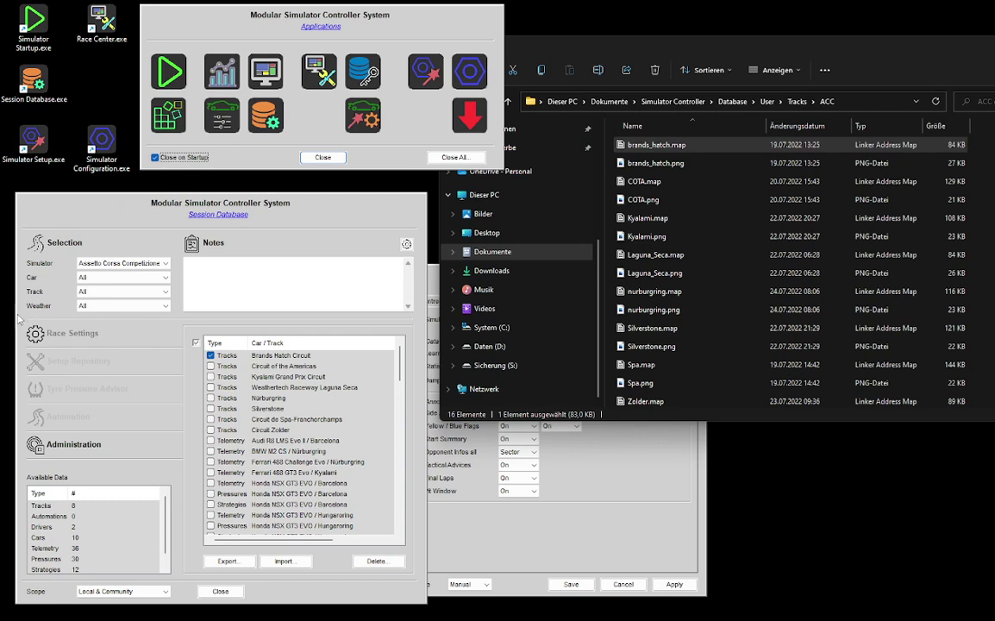
Display the automation track map for iRacing, VW Jetta TDI Cup, at the Oulton track.
left_click(112, 263)
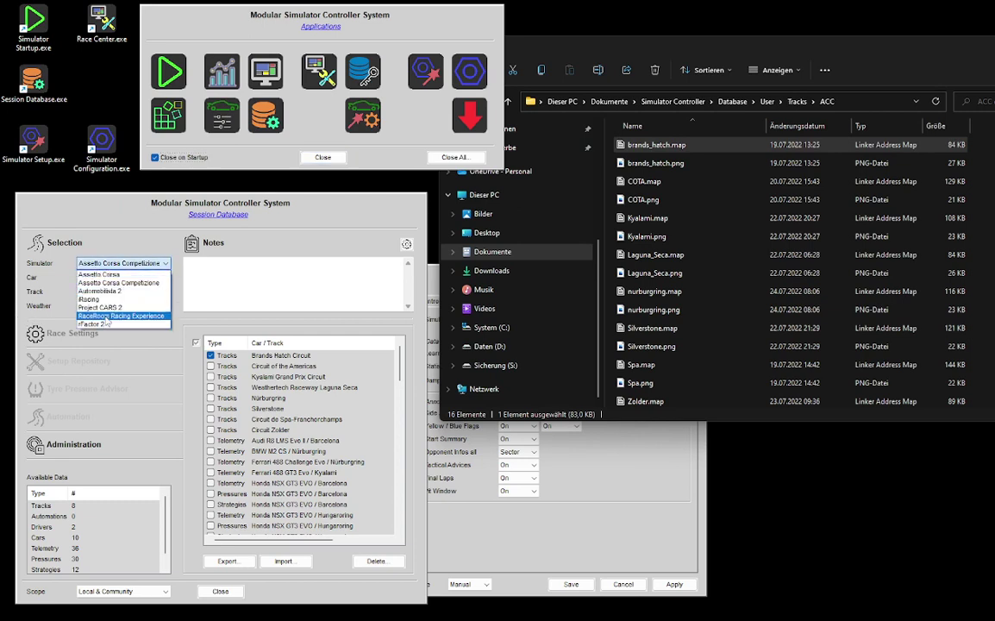
left_click(108, 298)
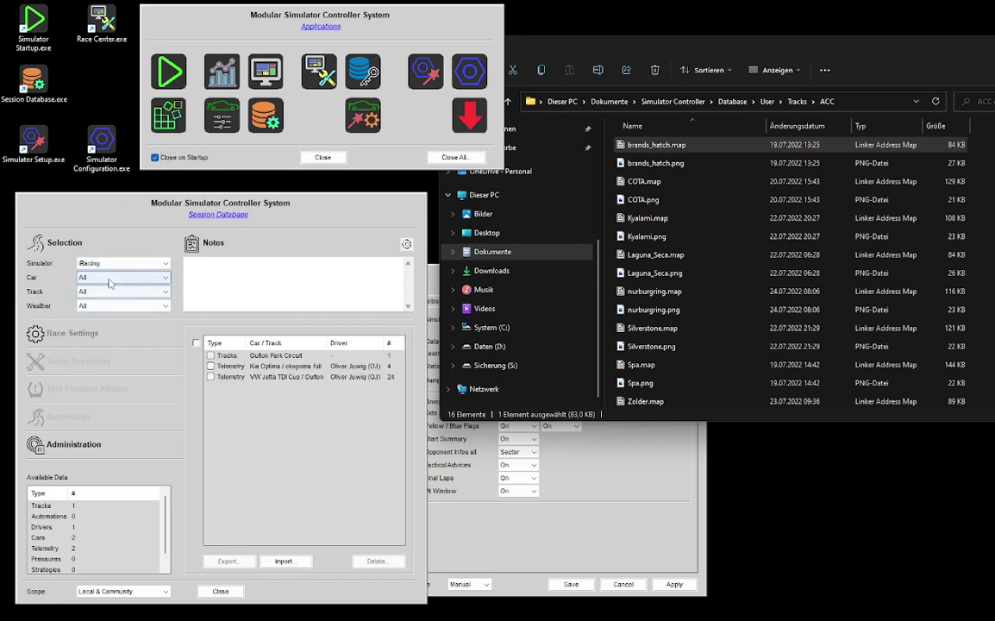
left_click(110, 282)
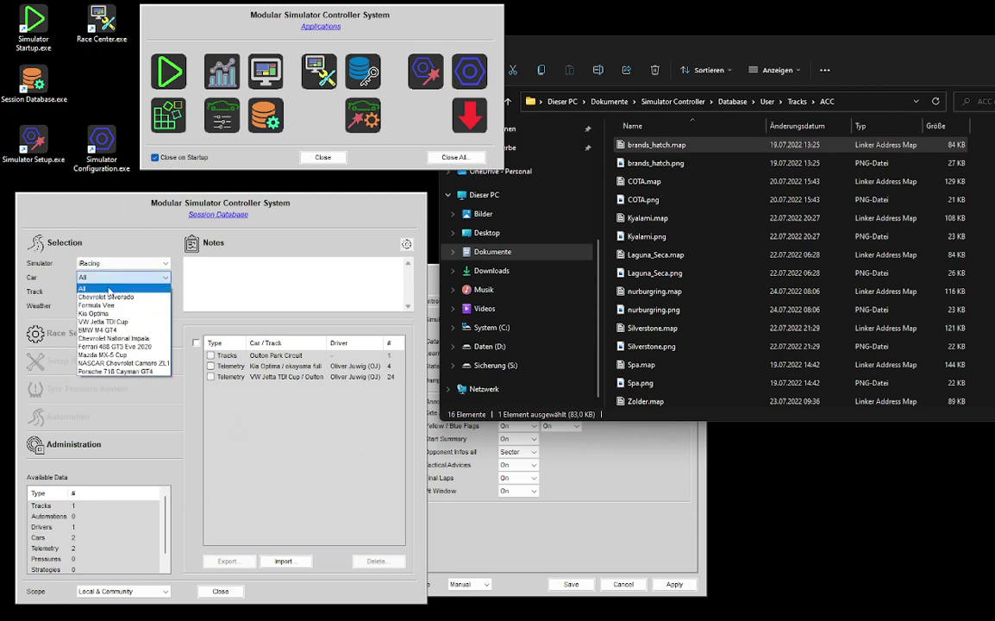
left_click(119, 323)
left_click(121, 291)
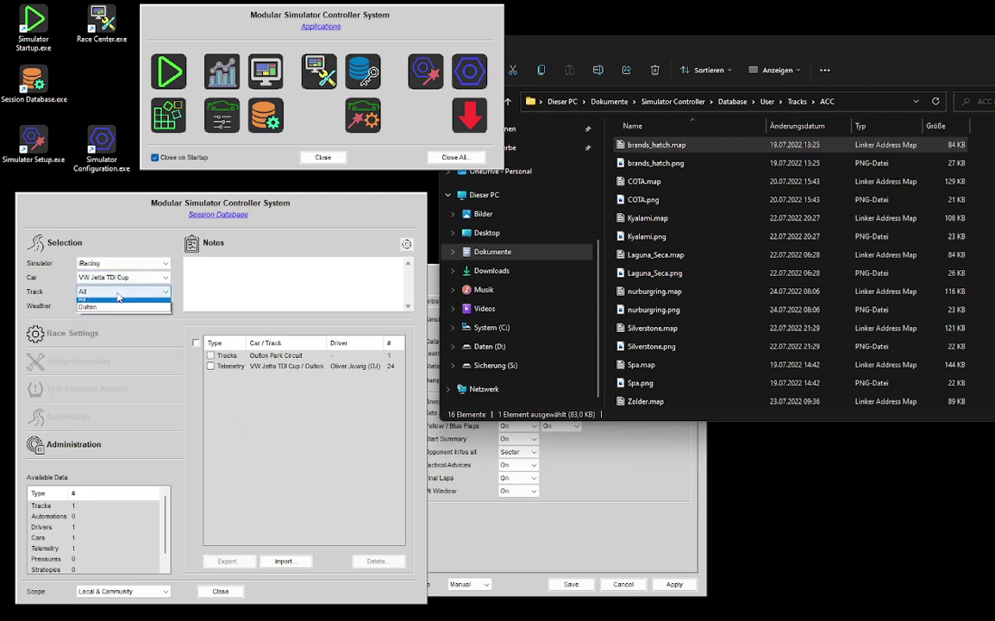
left_click(108, 316)
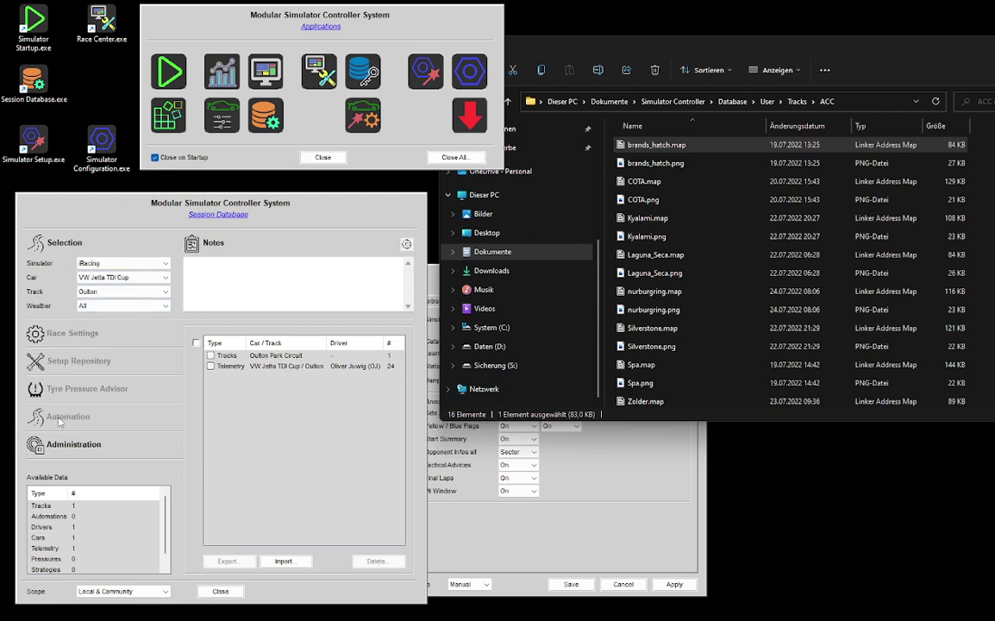
left_click(28, 412)
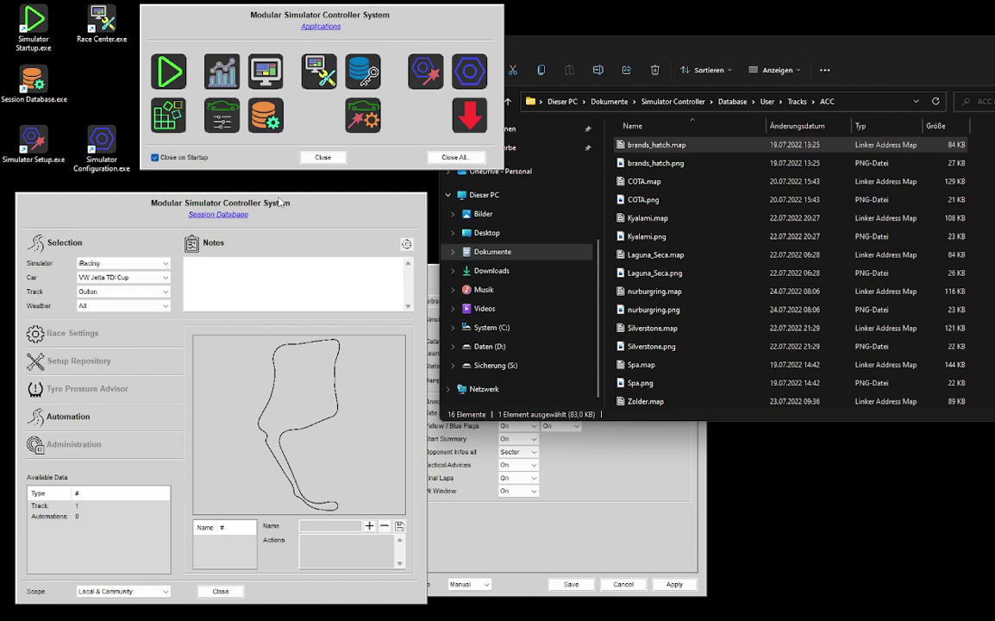
left_click_drag(277, 207, 277, 197)
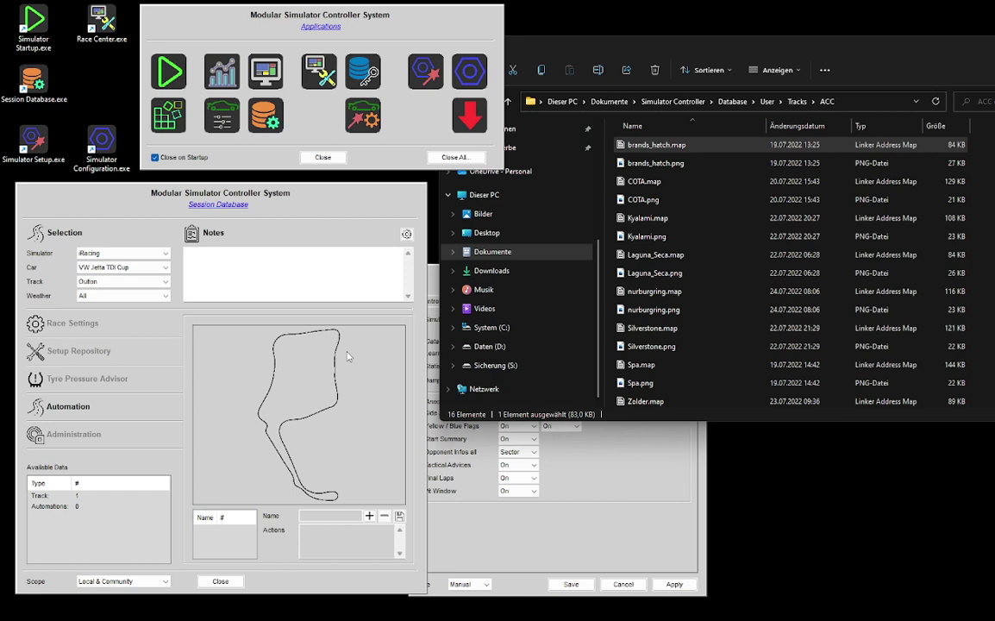
Display the automations for RaceRoom Racing Experience, Audi R8 LMS GT3 EVO, at Red Bull Ring Spielberg-Grand Prix Circuit.
left_click(140, 254)
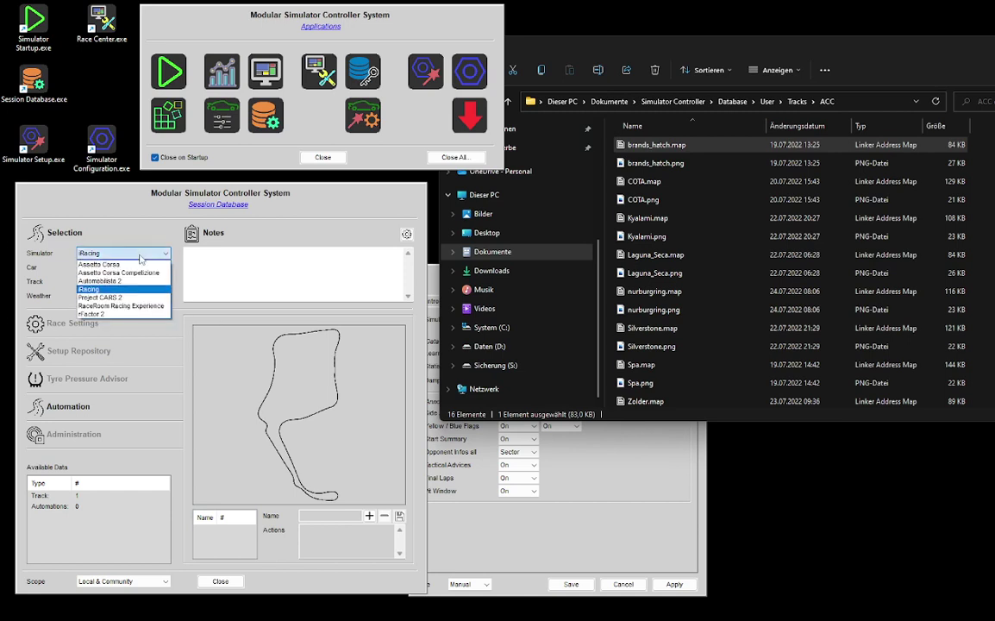
key("Down")
key("Down")
key("Return")
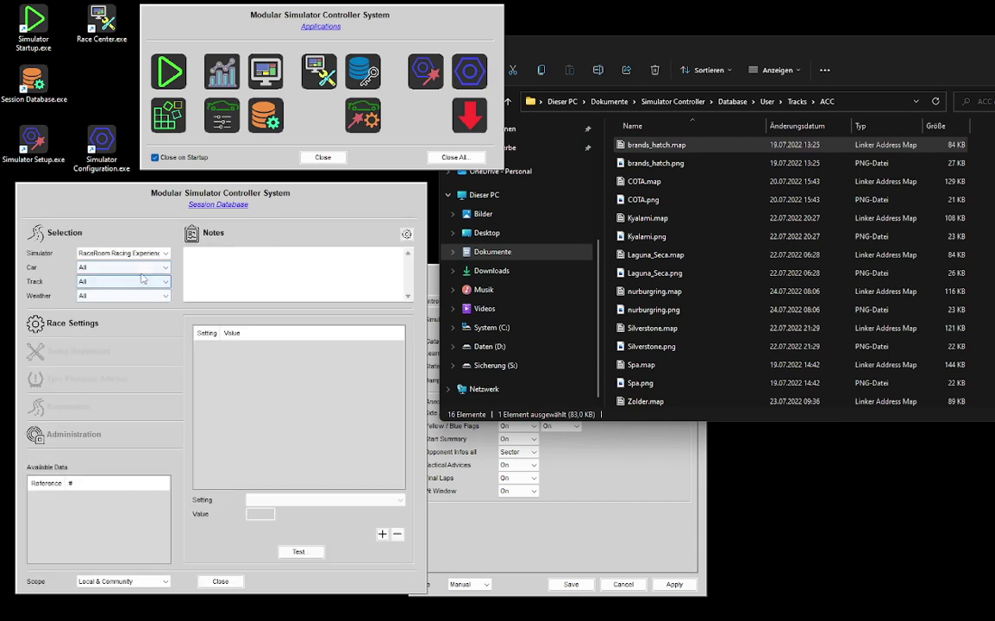
left_click(143, 269)
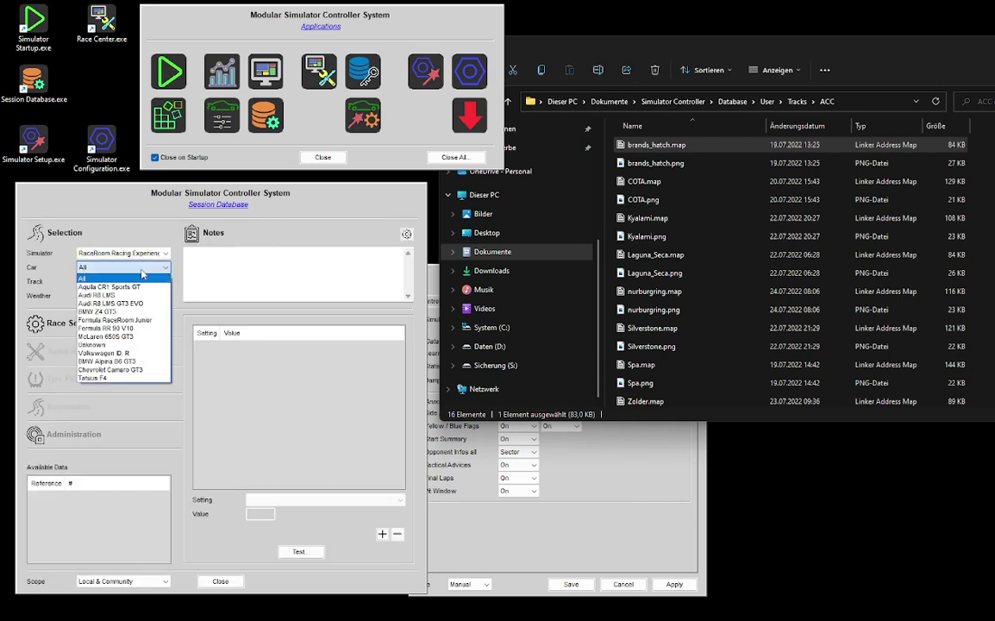
key("Down")
key("Down")
key("Down")
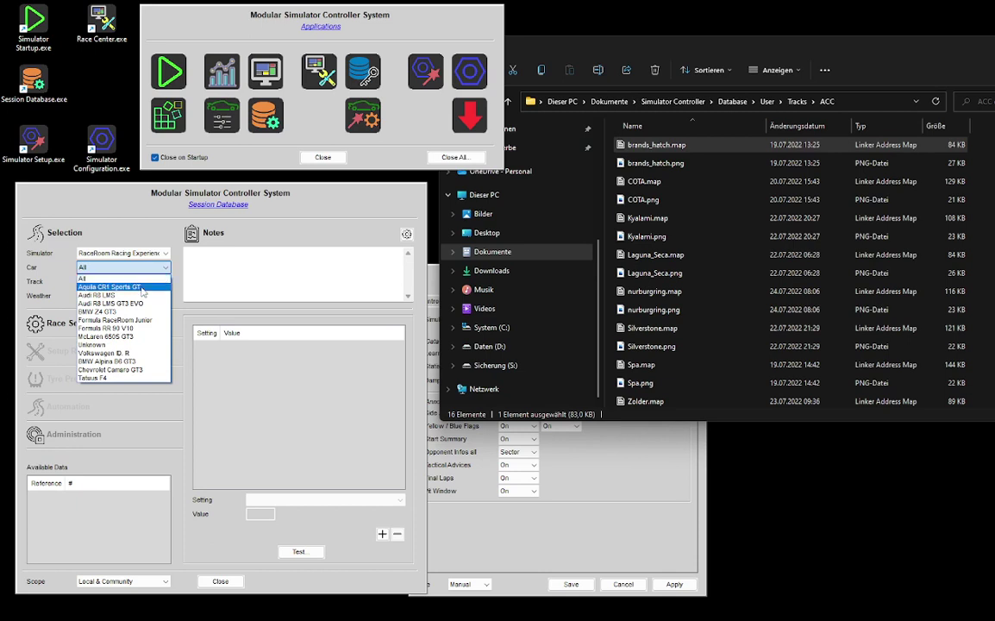
key("Return")
left_click(134, 286)
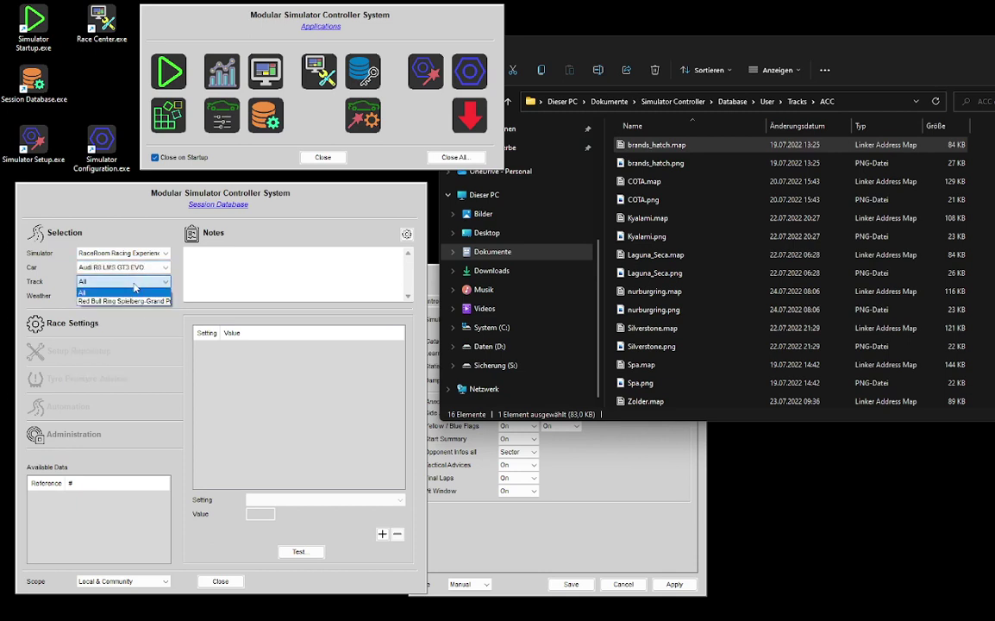
left_click(140, 304)
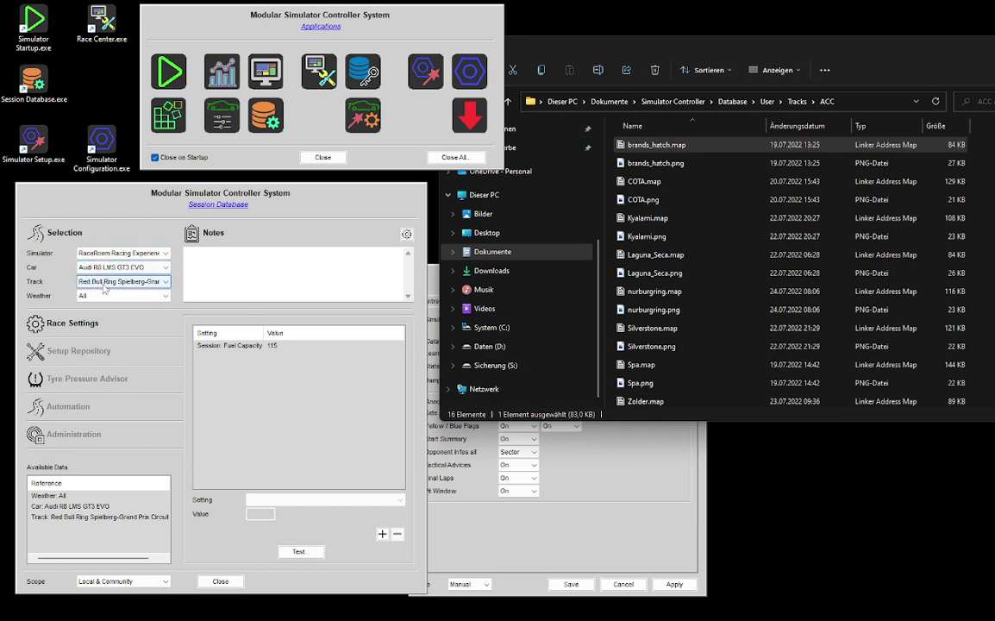
left_click(75, 410)
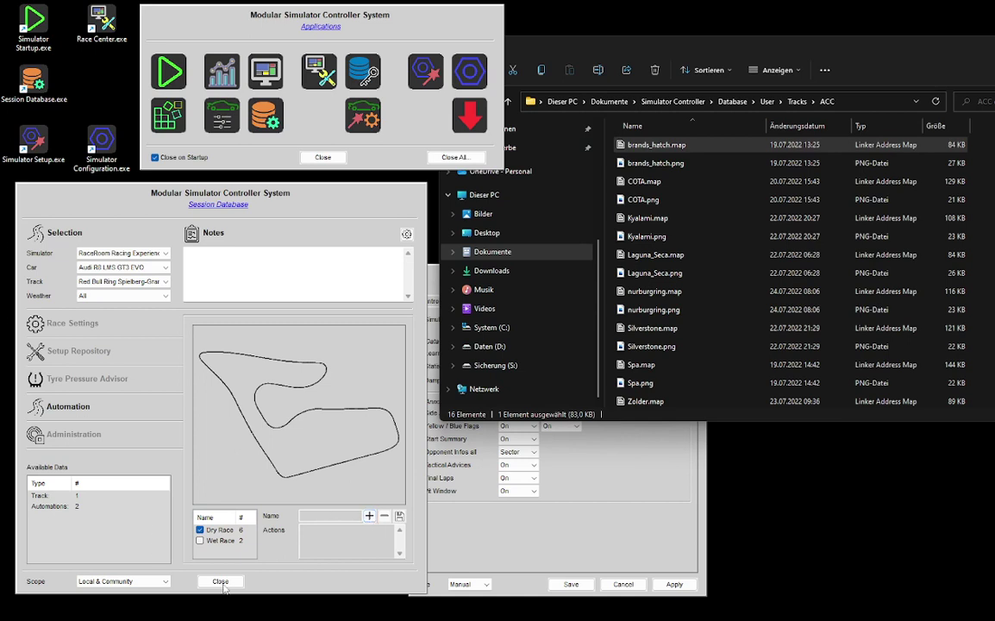
Name a new automation Coaching and add a Hotkey(s) action with hotkey t at about -420.488, -146.033 on the track map.
left_click(353, 516)
type("Coaching")
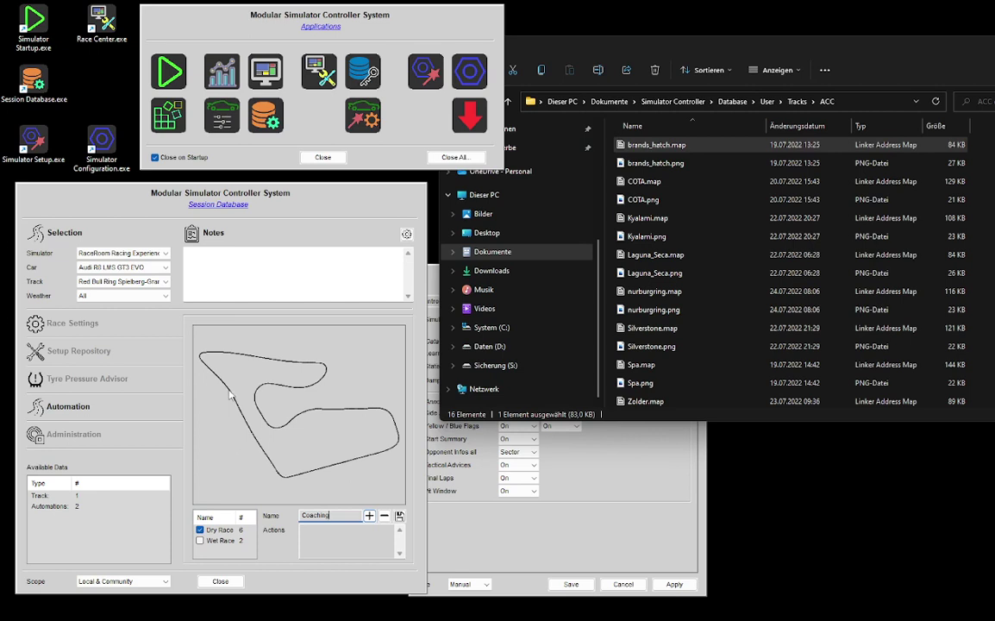
mouse_move(230, 395)
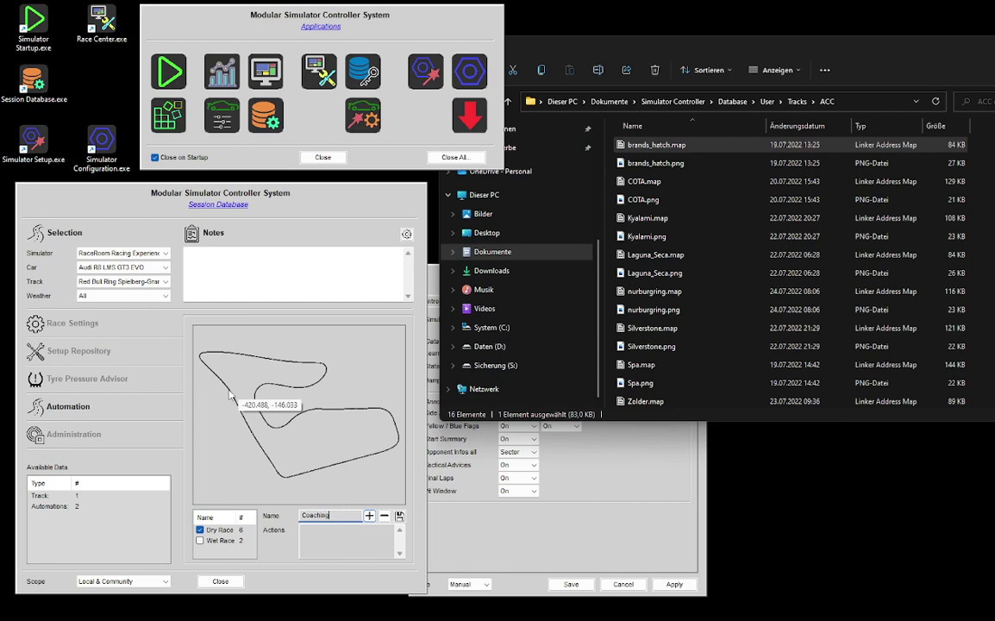
left_click(231, 395)
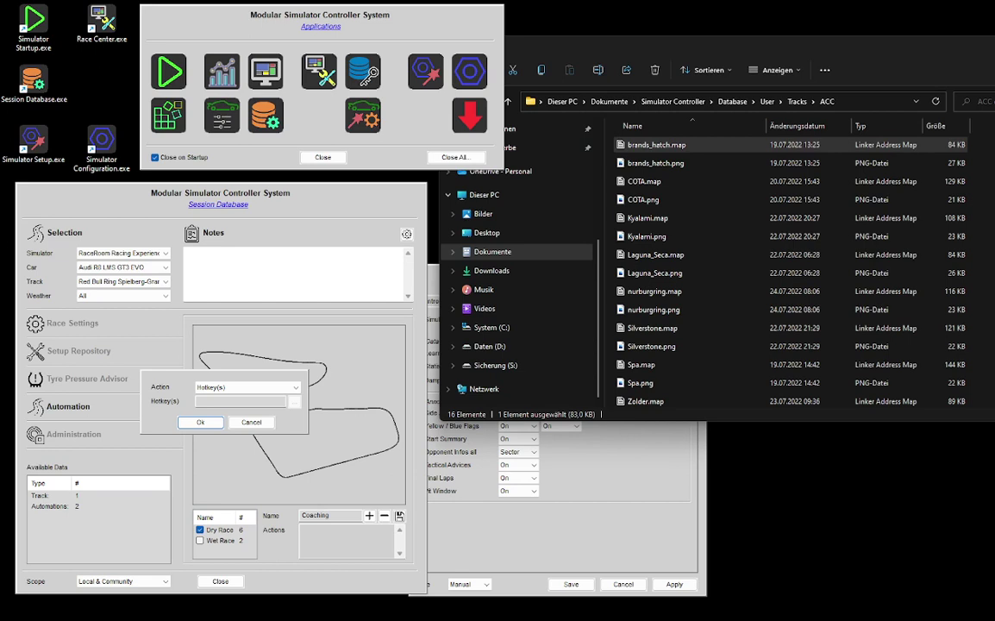
left_click(251, 398)
left_click(238, 401)
type("f")
left_click(201, 422)
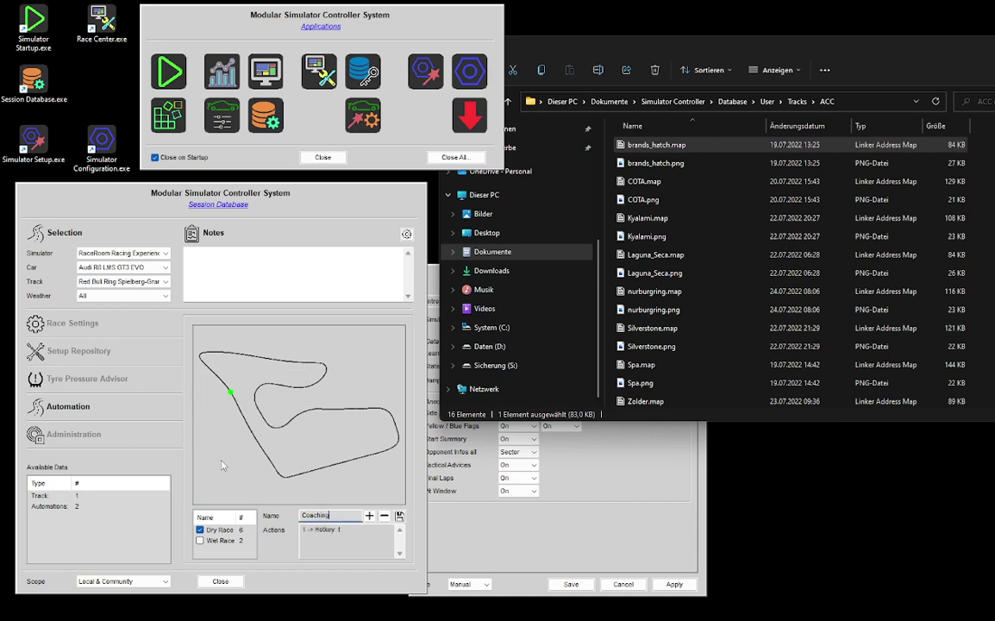
Reopen the action placed on the track map and enter ^t as its hotkey.
mouse_move(232, 395)
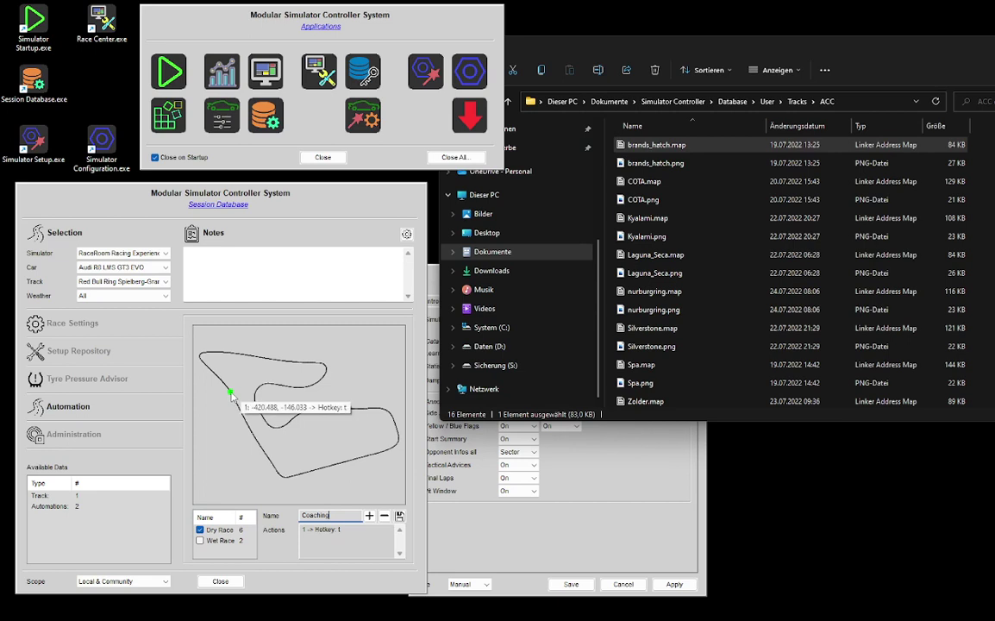
left_click(231, 393)
left_click(255, 403)
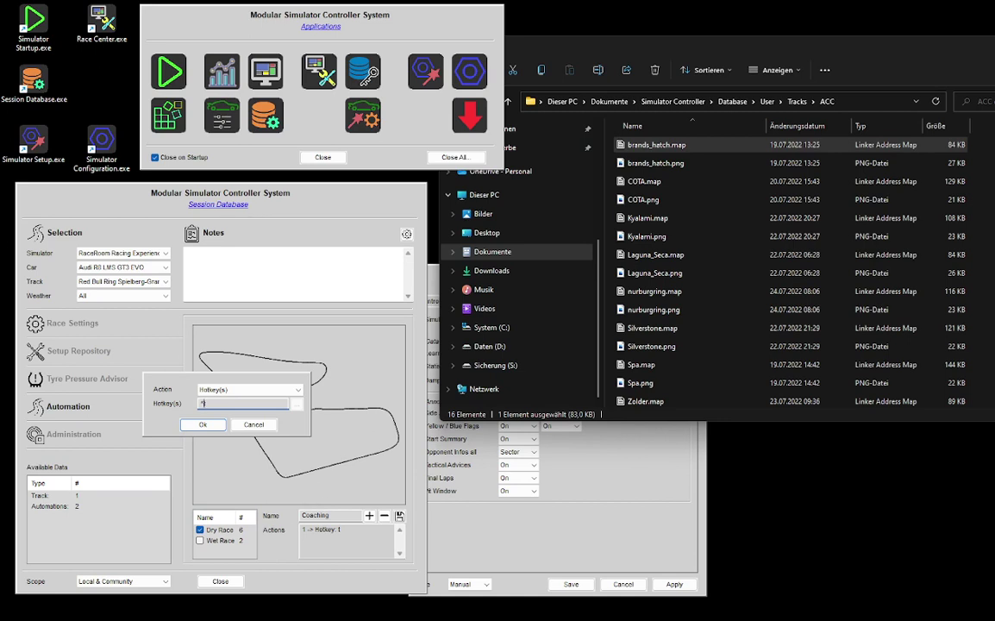
Switch to the browser and review the hotkey symbol table in the Simulator Controller wiki.
left_click_drag(699, 617, 636, 39)
scroll(560, 178, "up", 4)
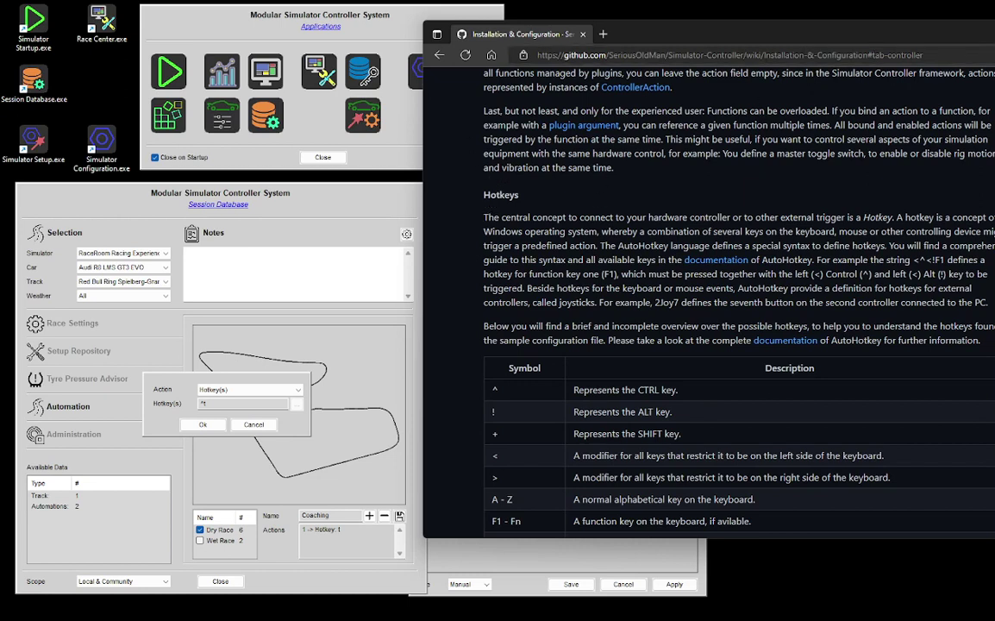
scroll(501, 189, "down", 4)
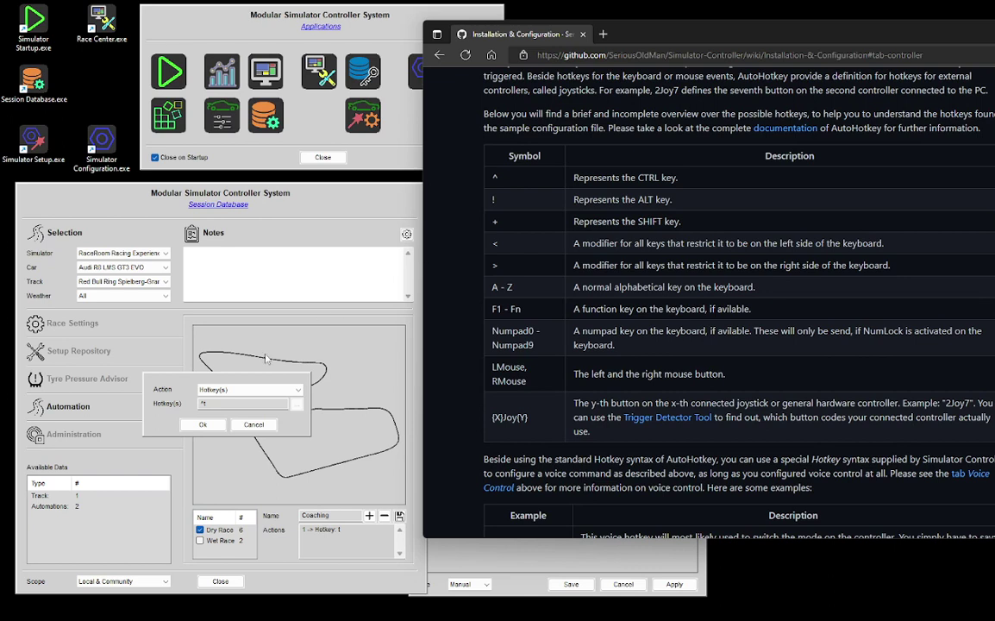
Extend the action's hotkey entry to the sequence ^!+t | w.
left_click(246, 404)
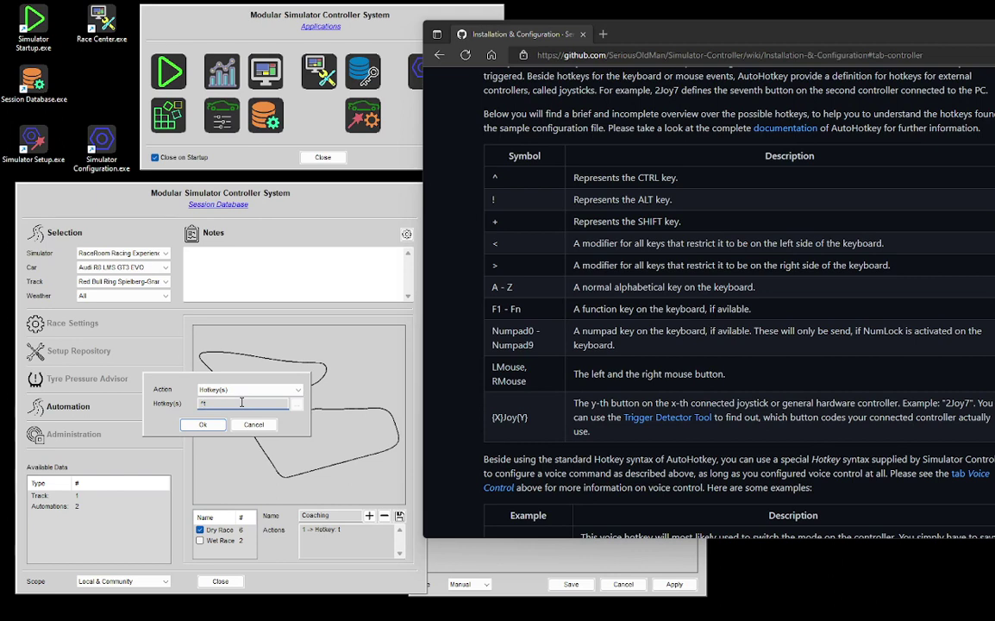
key("BackSpace")
type("w")
key("BackSpace")
type("t")
type("w")
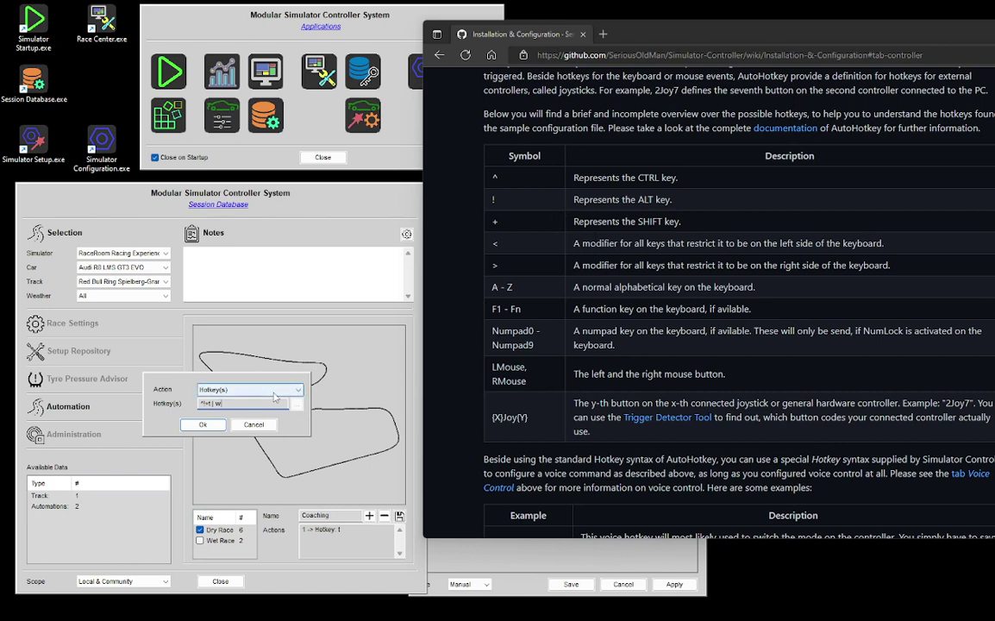
Clear the hotkey sequence and change the action type to Command.
key("BackSpace")
key("BackSpace")
key("BackSpace")
key("BackSpace")
key("BackSpace")
key("BackSpace")
key("BackSpace")
left_click(273, 397)
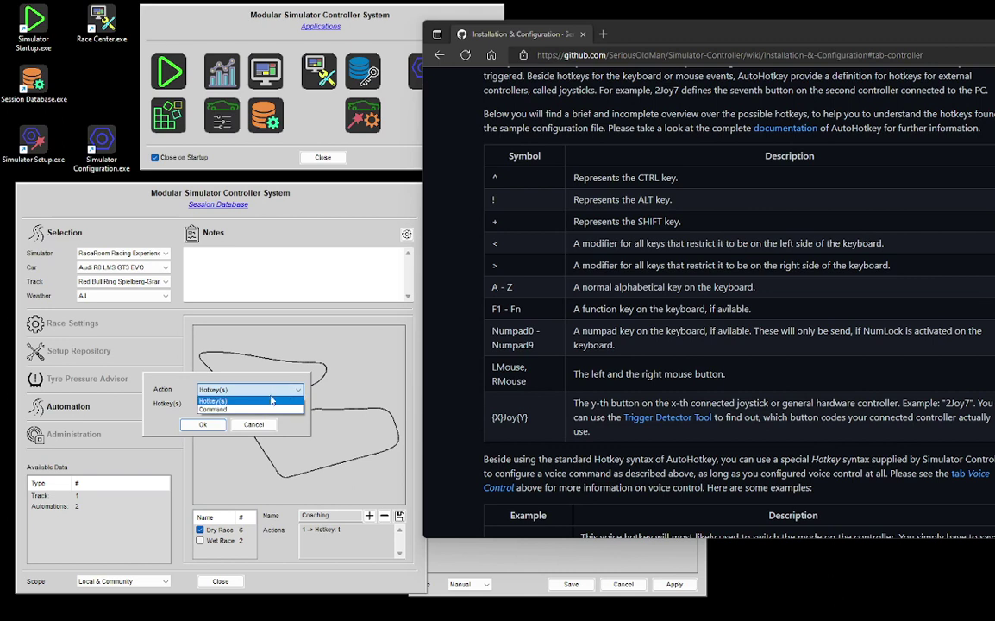
left_click(250, 409)
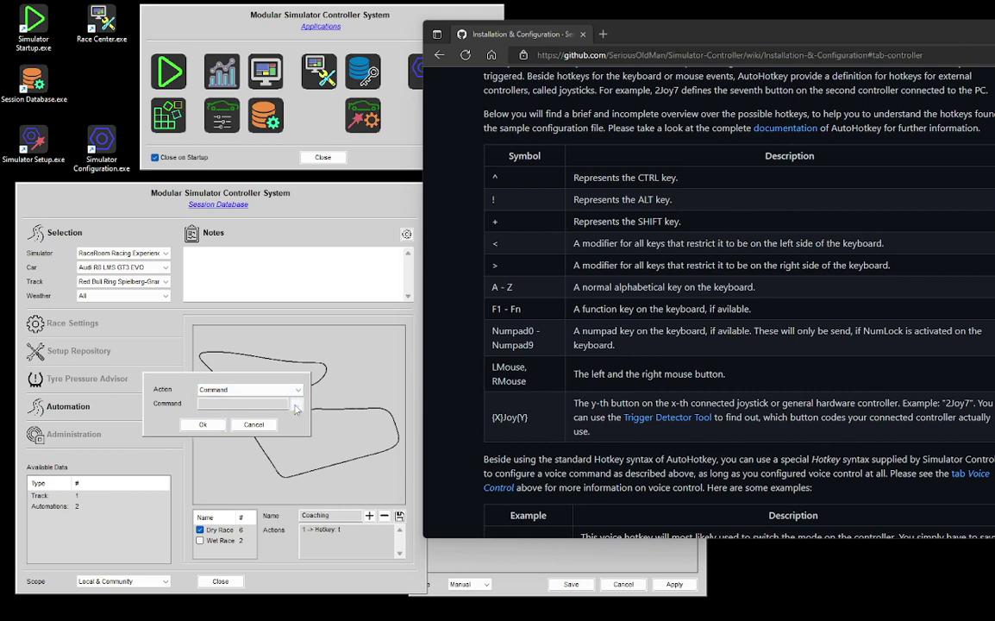
Choose WindowSpy.exe from D:\Controller\Utilities as the executable for the command action.
left_click(297, 404)
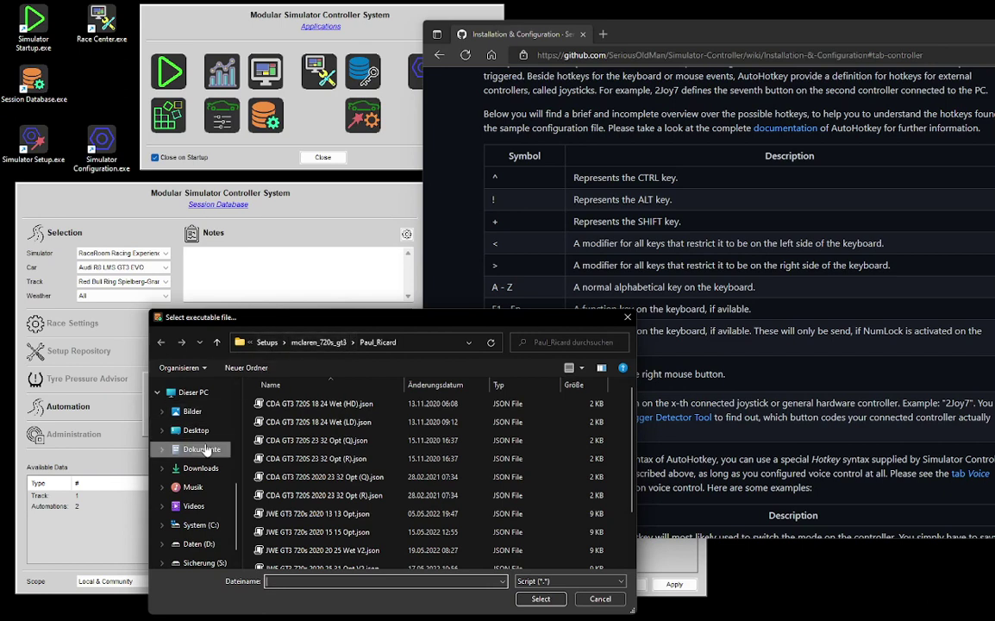
scroll(194, 448, "down", 1)
left_click(205, 503)
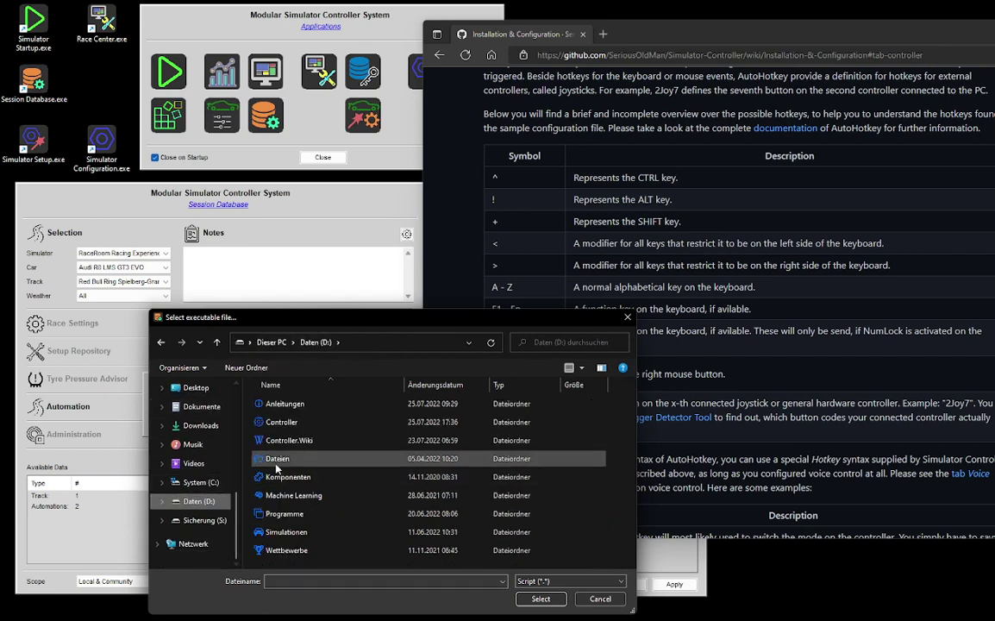
double_click(294, 424)
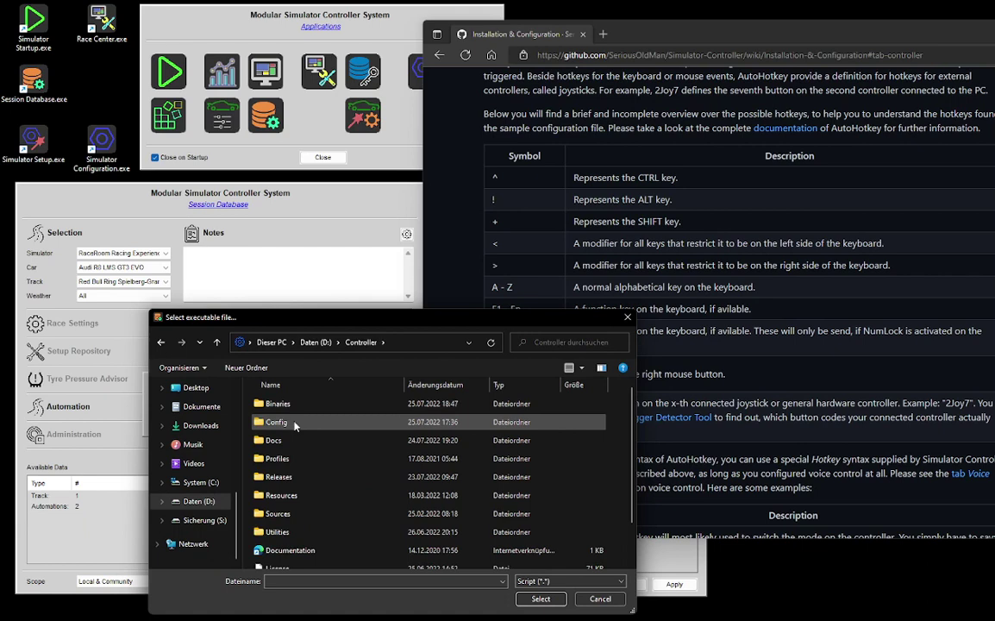
double_click(295, 530)
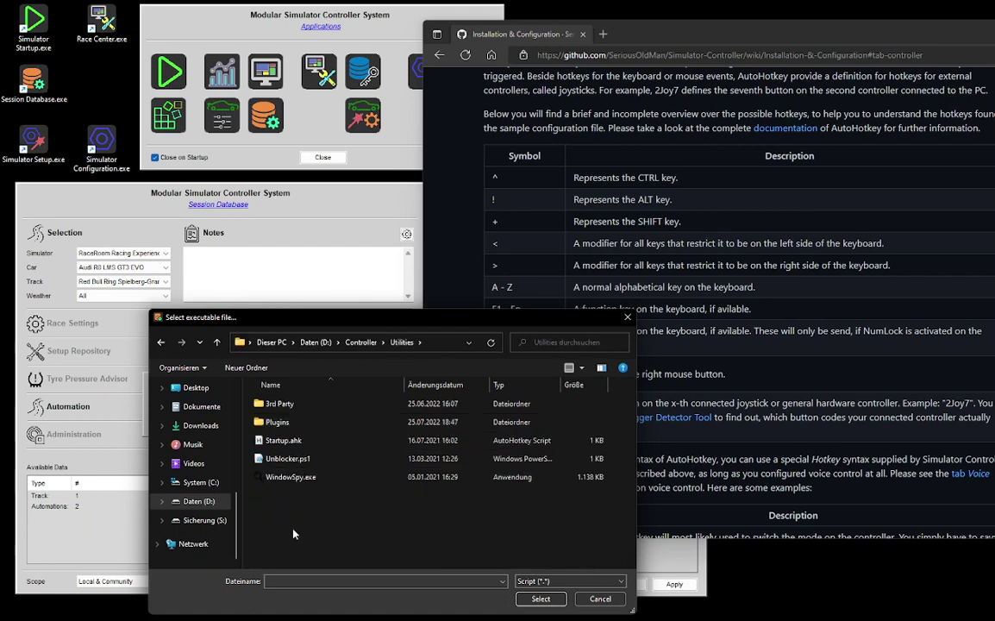
left_click(277, 479)
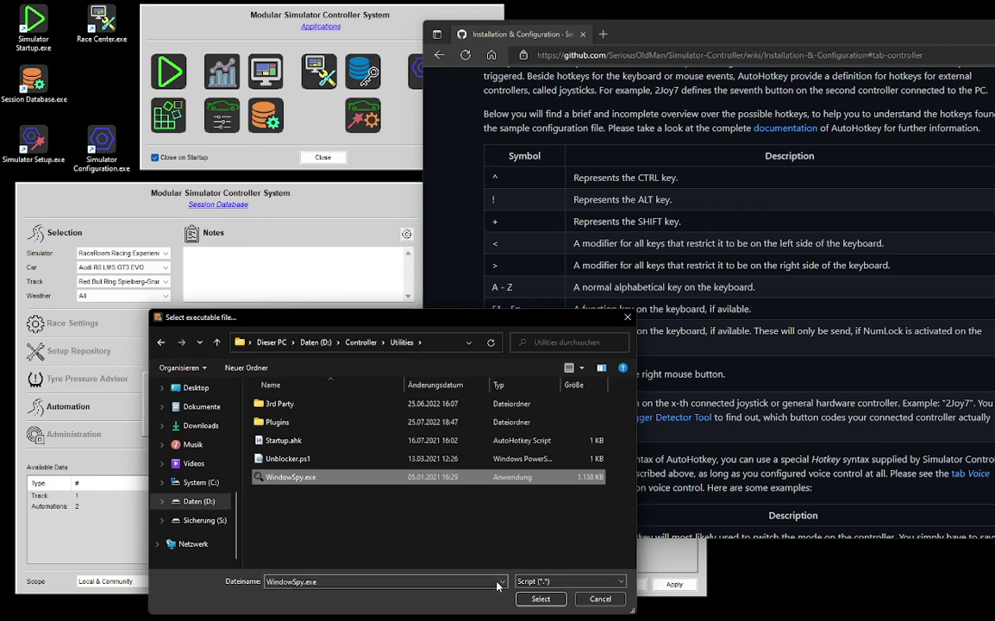
left_click(538, 599)
Switch the action type back to Hotkey(s) and cancel the action's edits.
left_click_drag(272, 404, 197, 403)
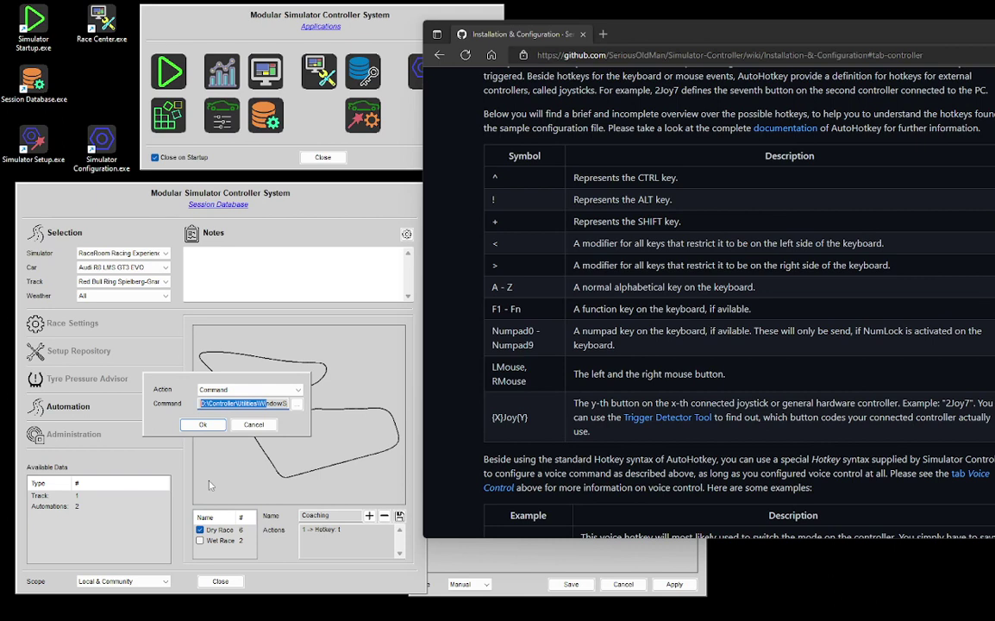
left_click(257, 404)
left_click(249, 390)
left_click(226, 362)
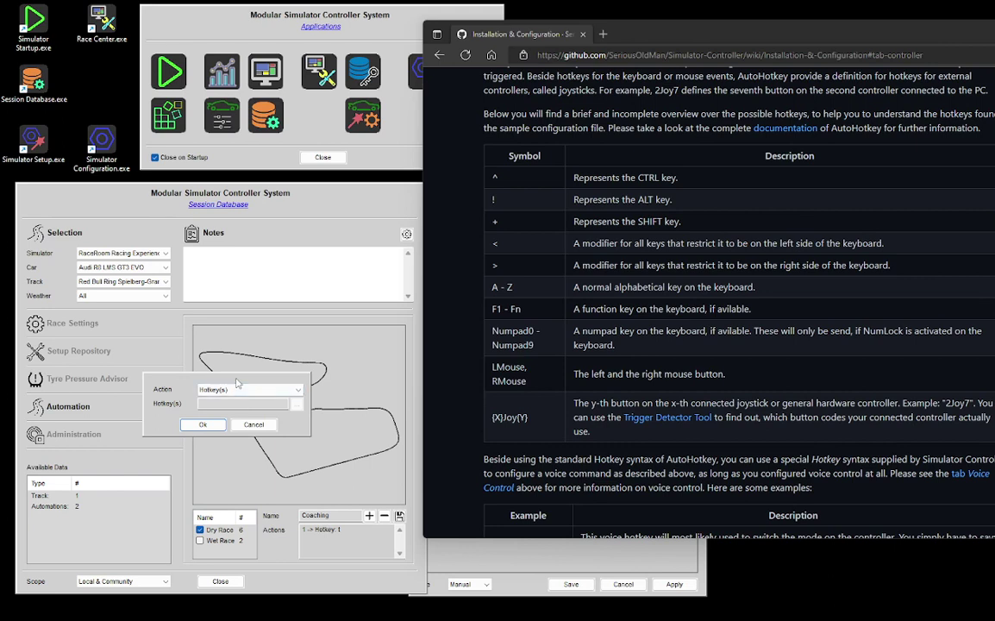
left_click(239, 426)
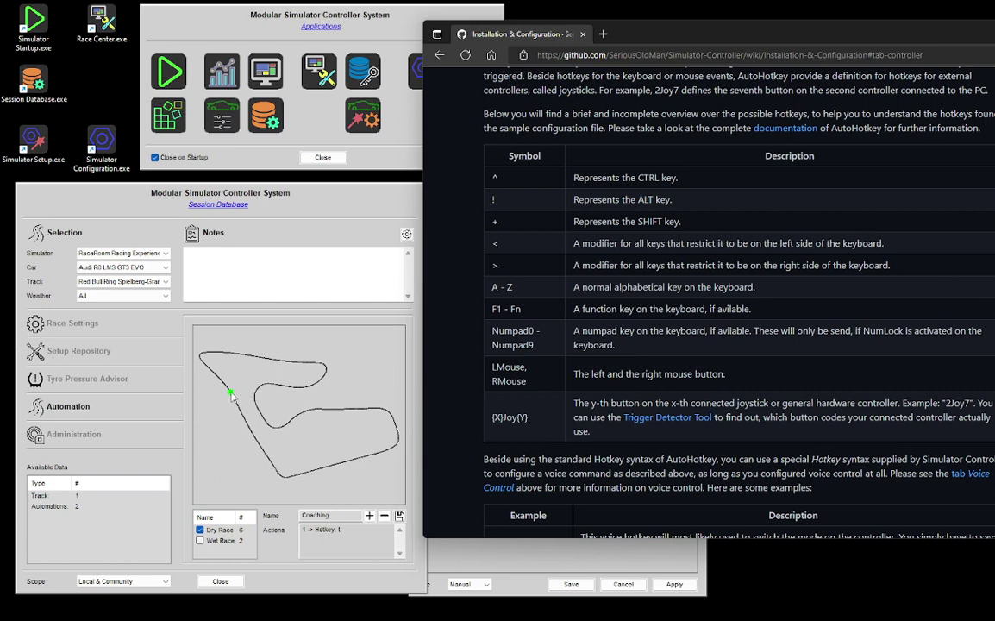
Delete the green action marker from the track map and delete the Coaching automation, confirming both removals.
key("Delete")
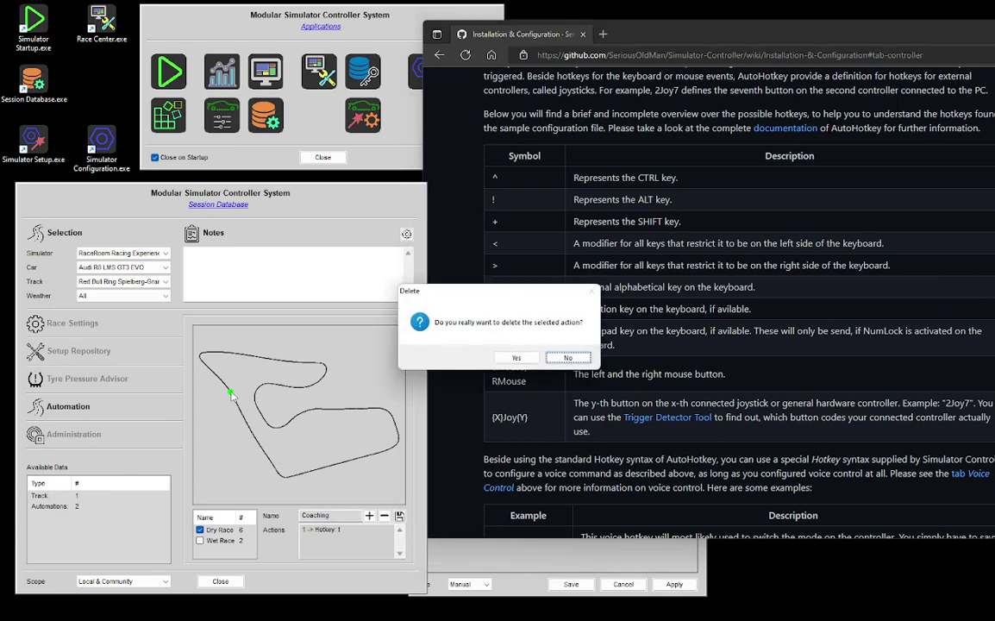
mouse_move(231, 395)
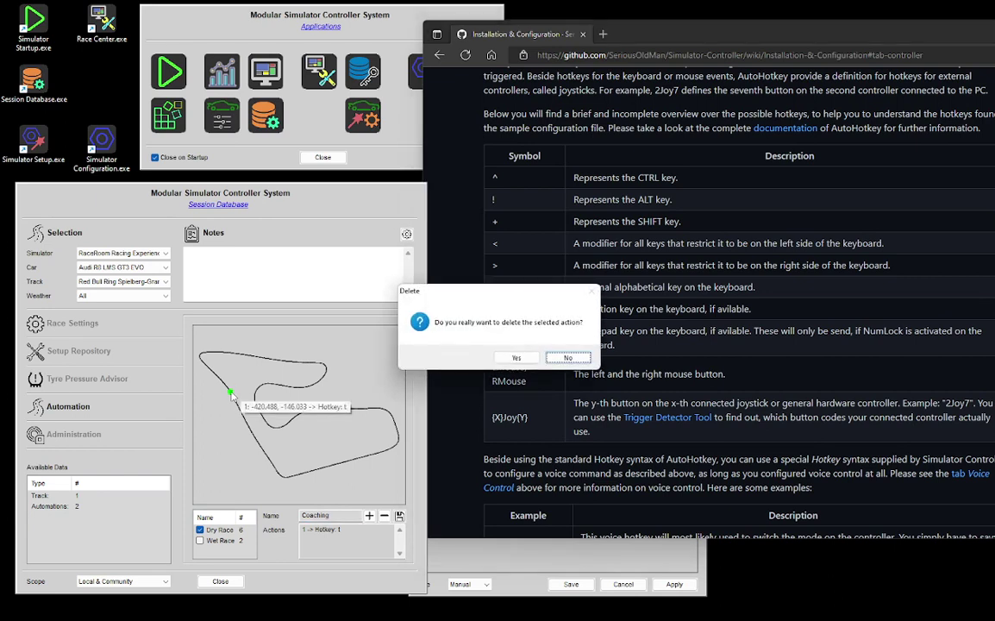
left_click(531, 357)
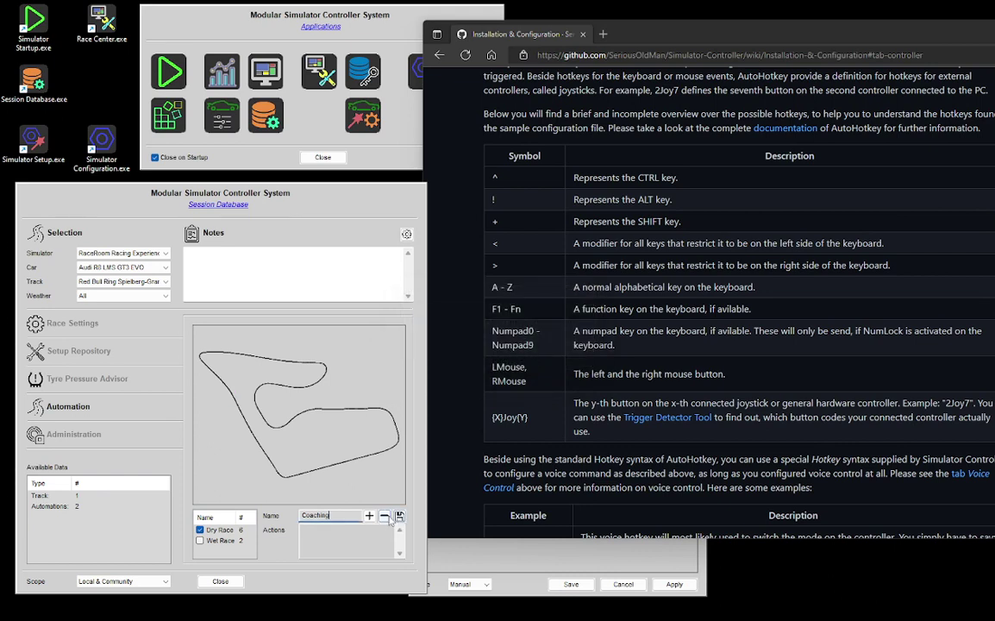
left_click(385, 516)
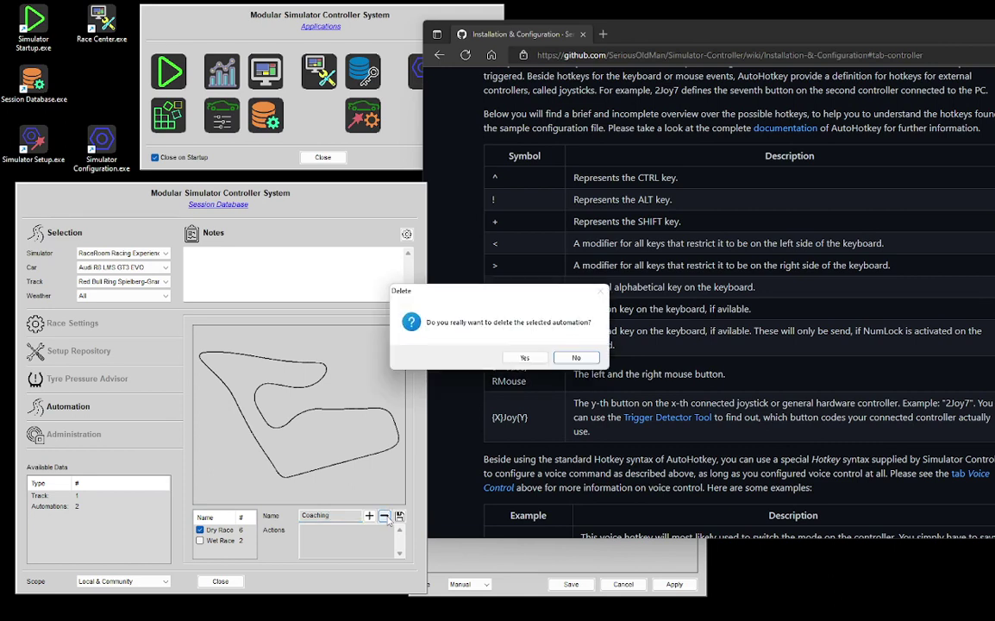
left_click(516, 358)
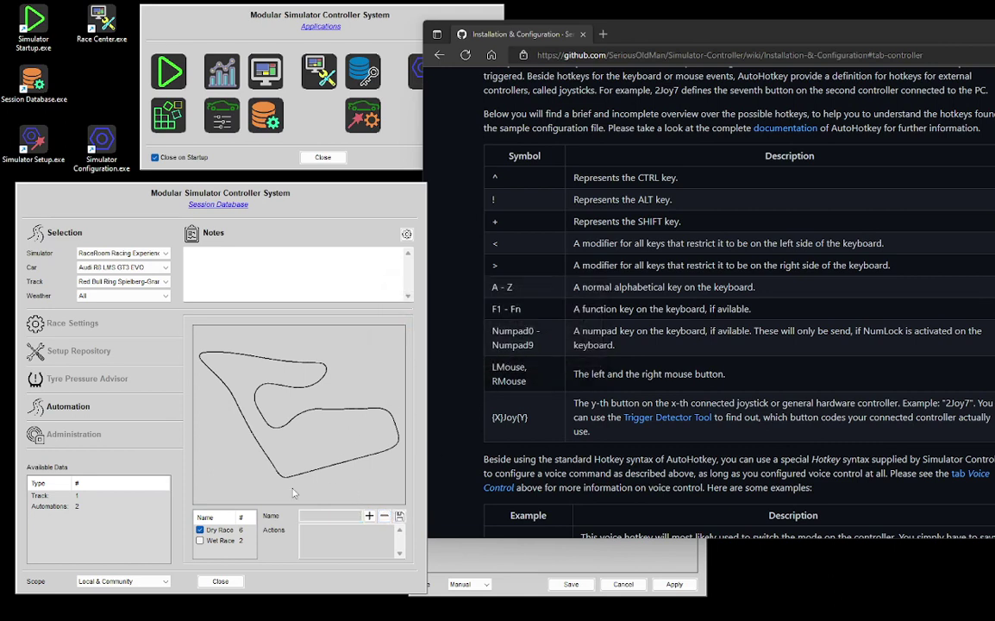
Examine the Dry Race automation's action points around the Red Bull Ring track map.
left_click(223, 530)
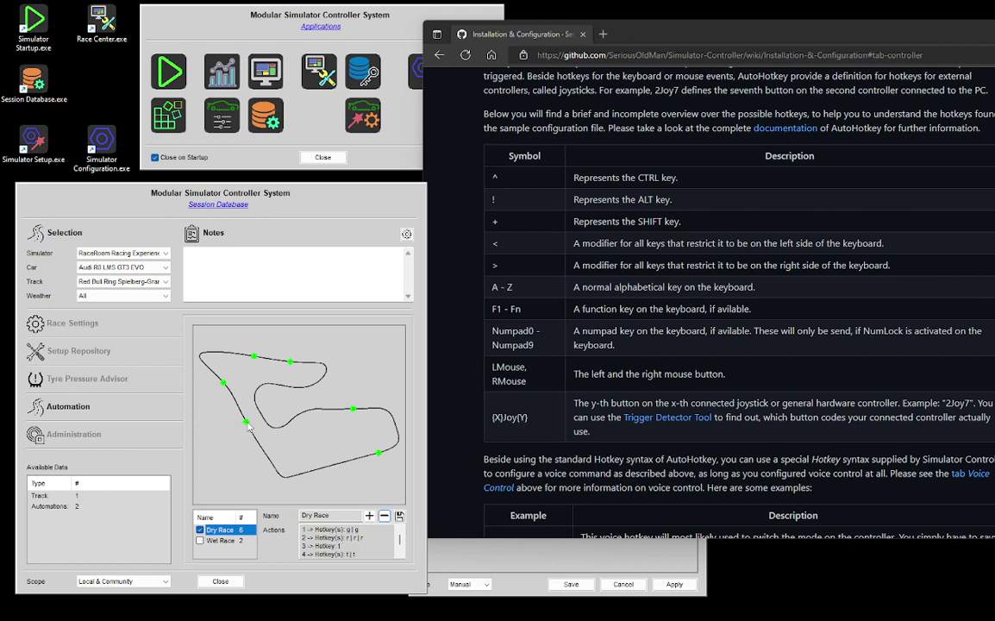
mouse_move(223, 385)
mouse_move(209, 367)
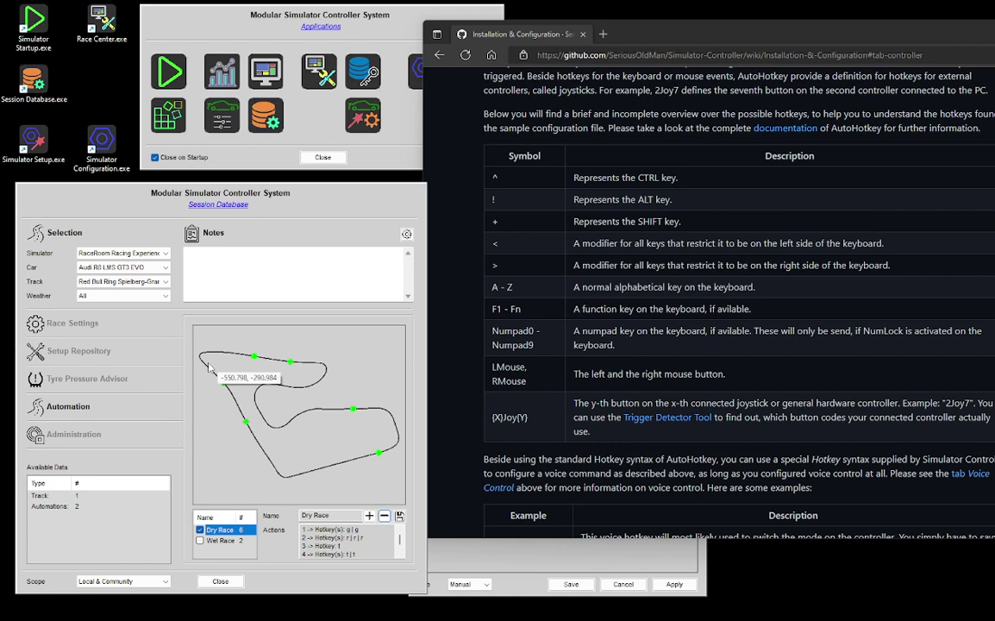
left_click(223, 382)
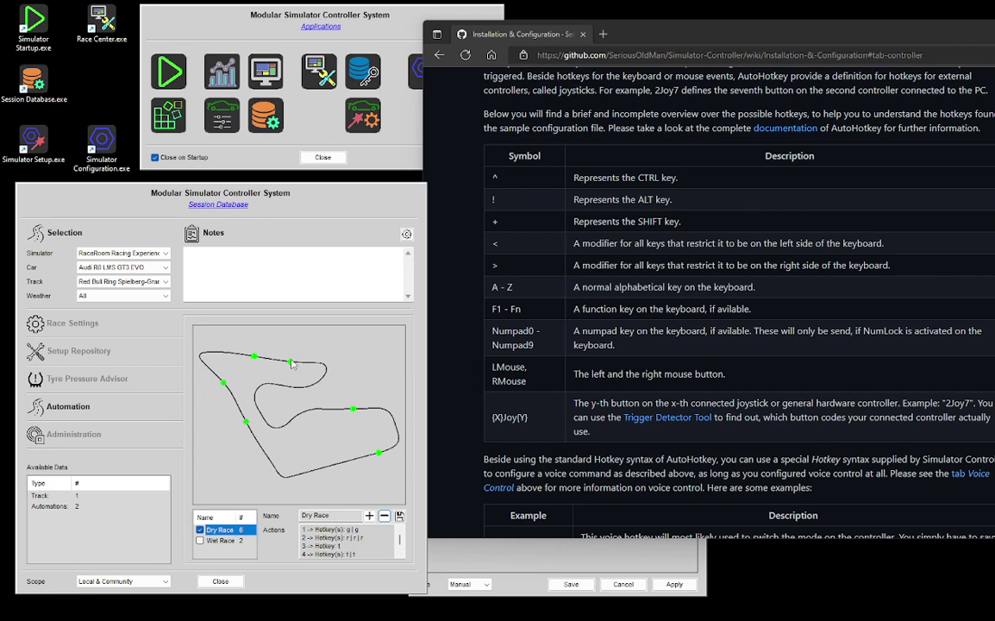
mouse_move(291, 364)
mouse_move(352, 413)
mouse_move(401, 436)
mouse_move(247, 424)
mouse_move(202, 368)
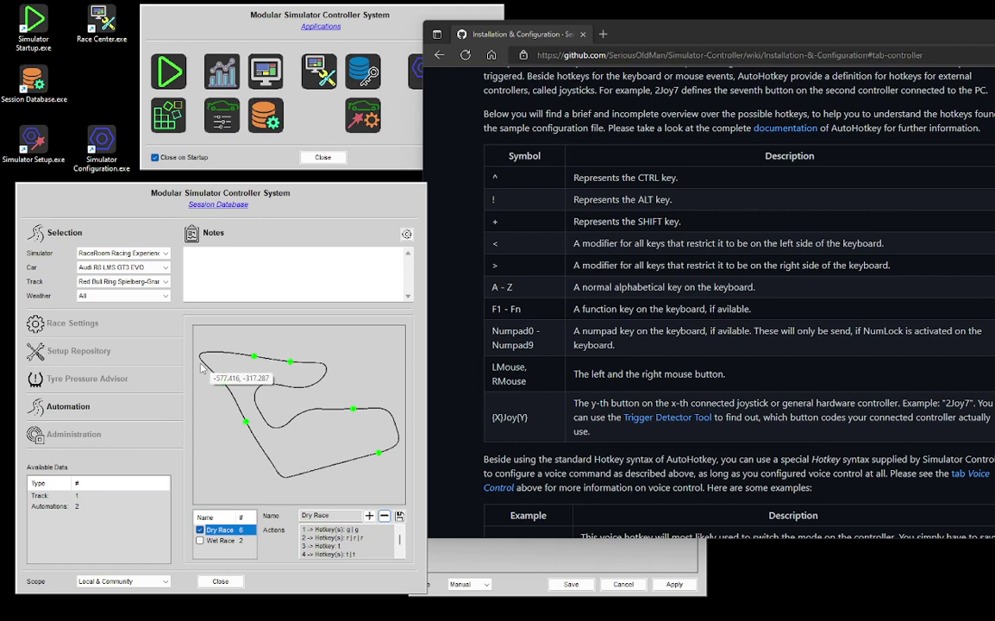
left_click(223, 382)
mouse_move(205, 364)
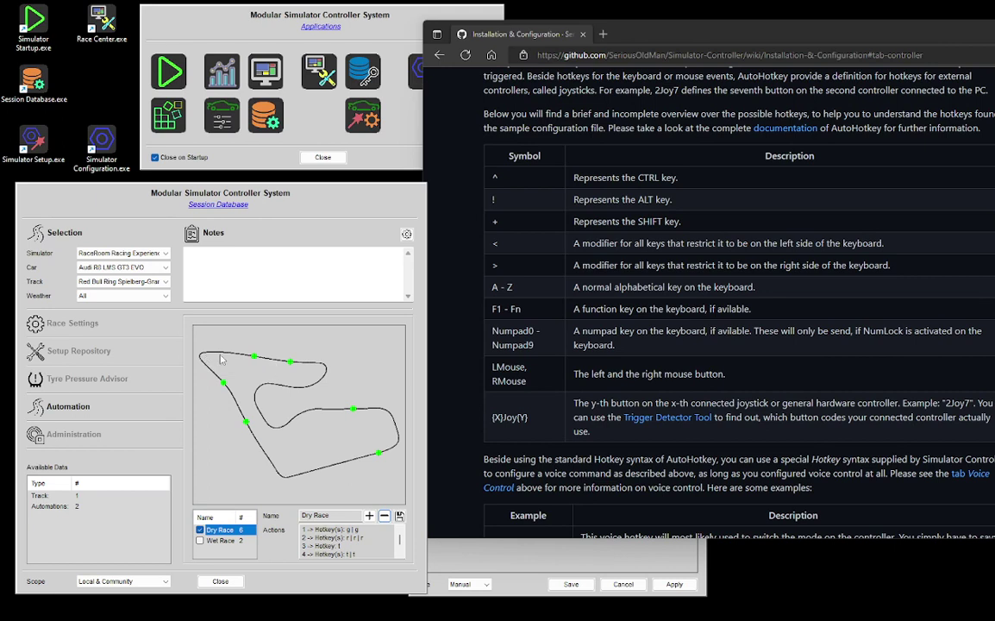
mouse_move(256, 361)
Look at the Wet Race automation's action points on the track map, and reselect the Dry Race automation.
left_click(222, 541)
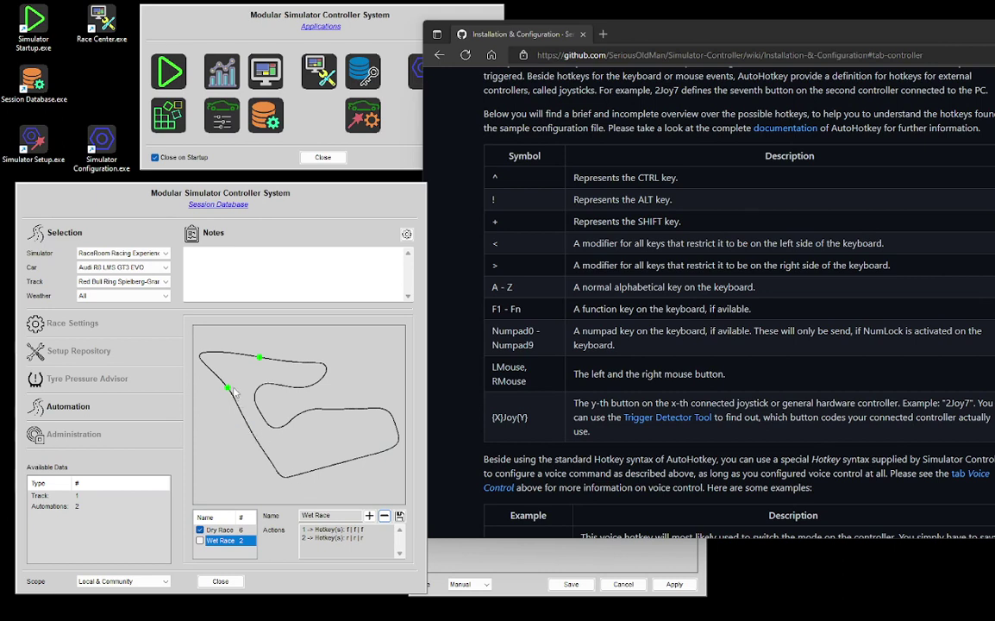
mouse_move(234, 392)
left_click(220, 531)
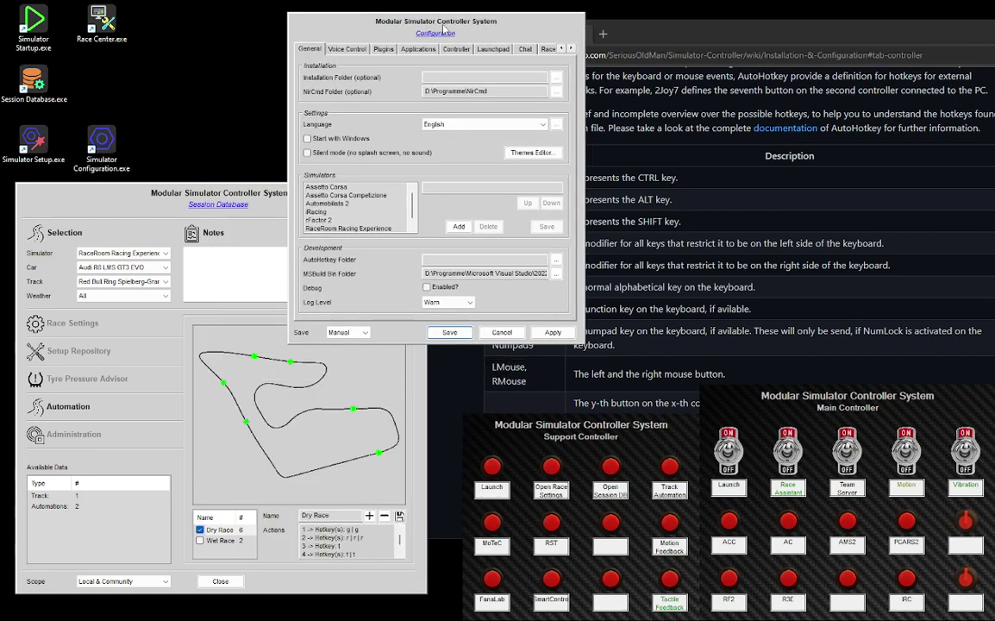
Inspect the hotkey and action of the custom controller function for selectTrackAutomation(Wet Race), and cancel the configuration.
left_click(456, 50)
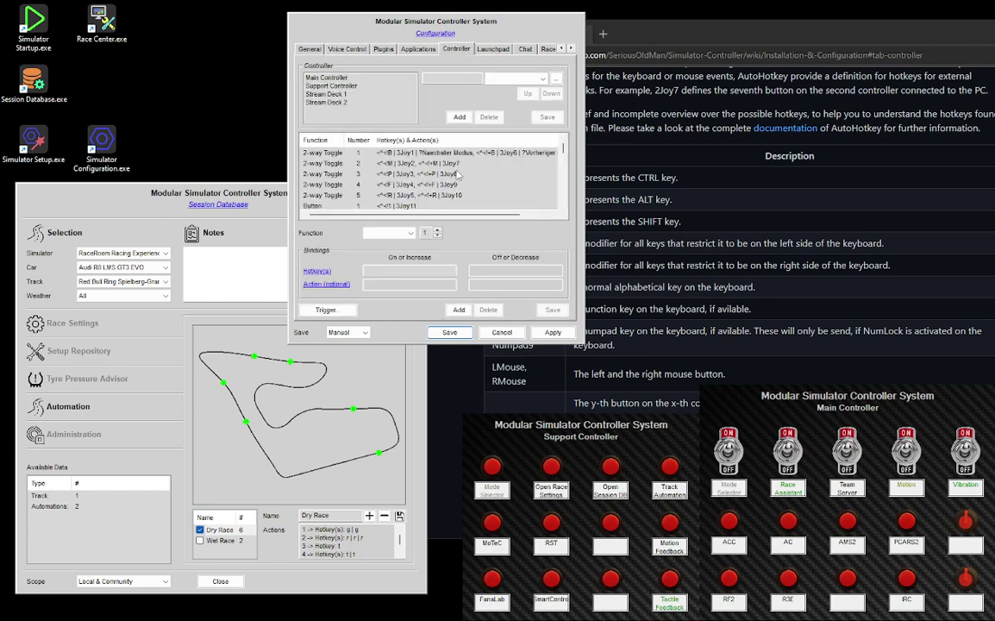
scroll(457, 176, "down", 10)
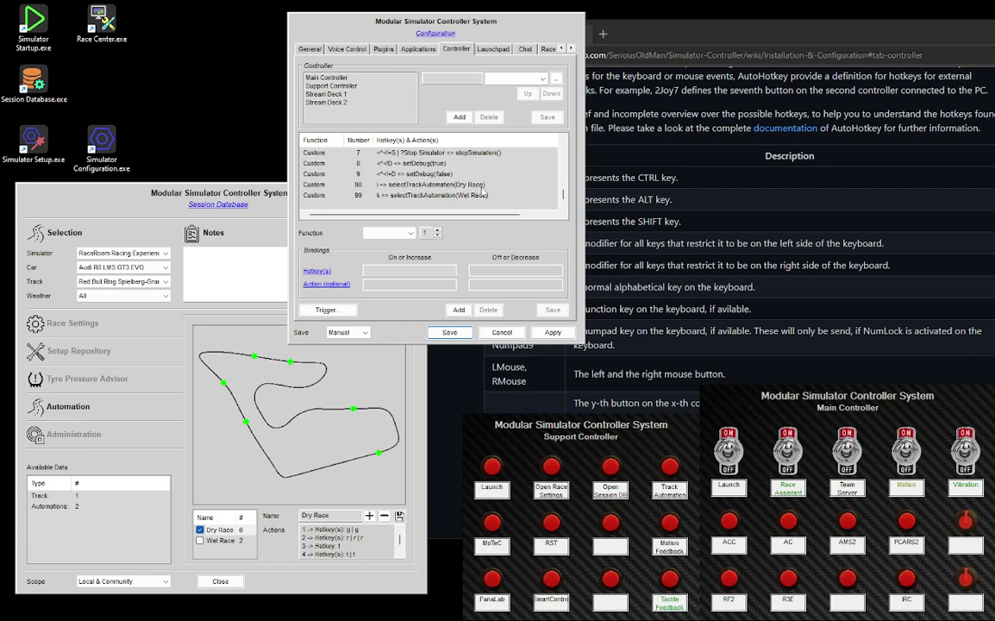
left_click(377, 196)
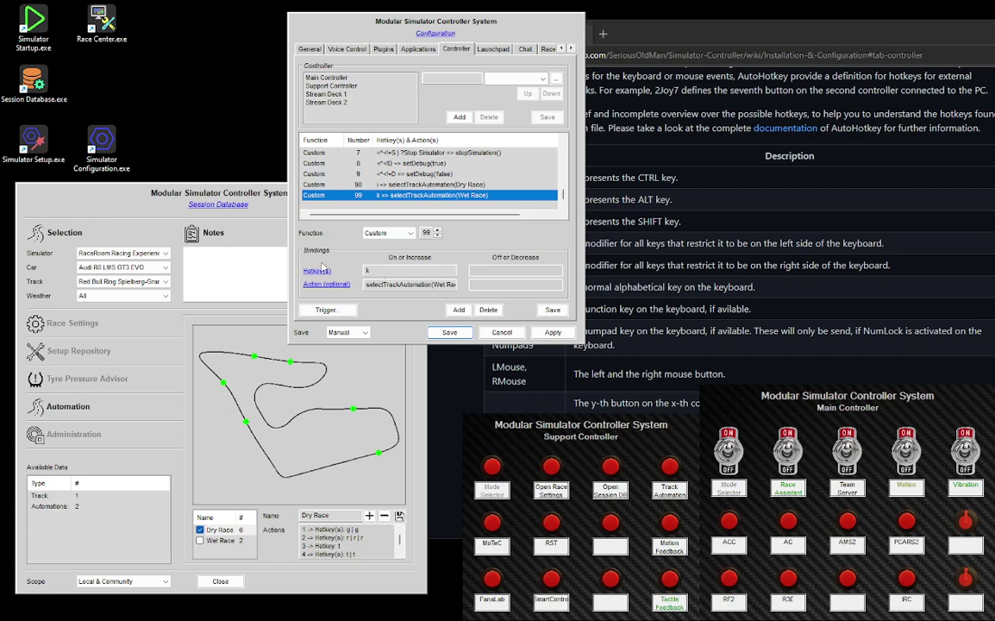
left_click(349, 275)
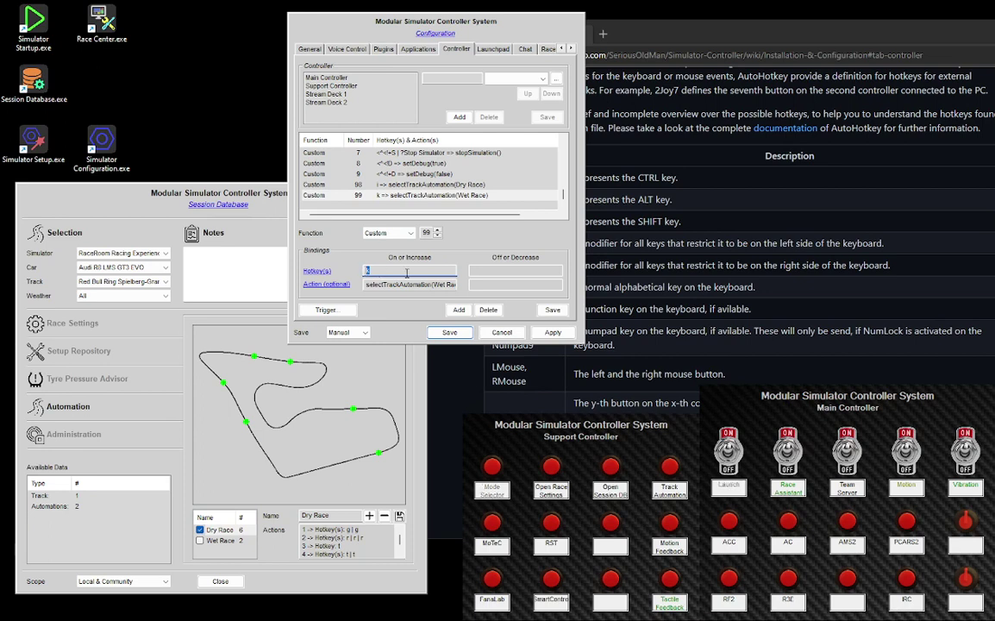
left_click_drag(392, 285, 460, 284)
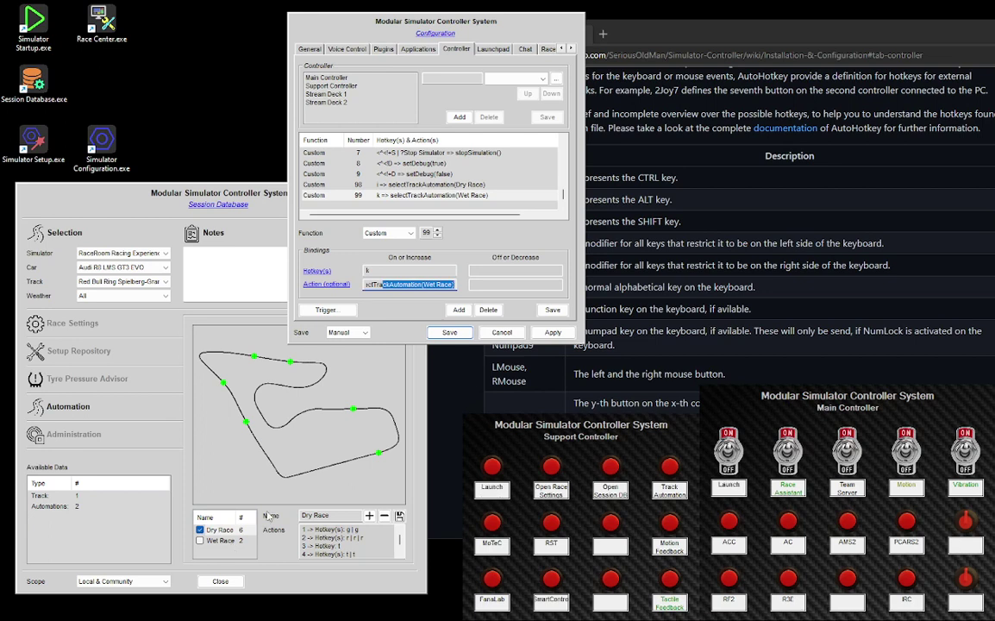
left_click(499, 333)
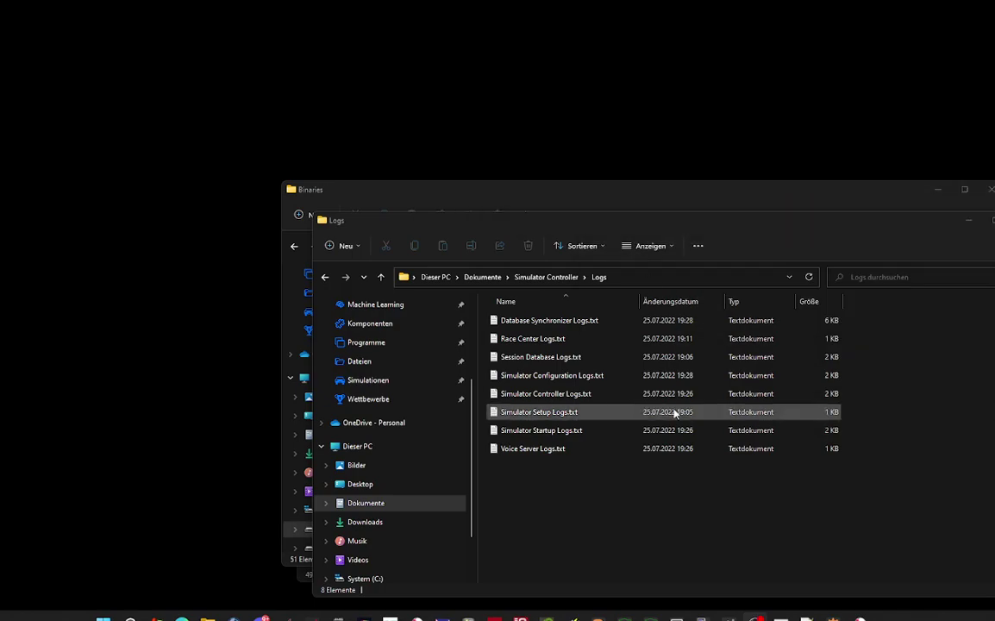
Switch to RaceRoom Racing Experience, review the driving key bindings for traction control and brake bias, and return to start driving.
key("super+Tab")
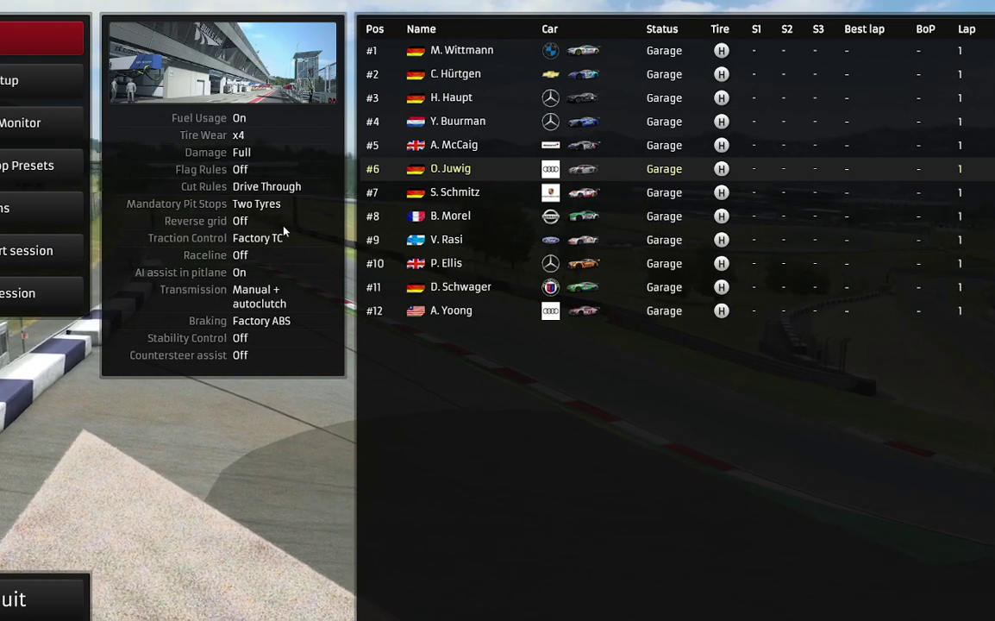
left_click(52, 208)
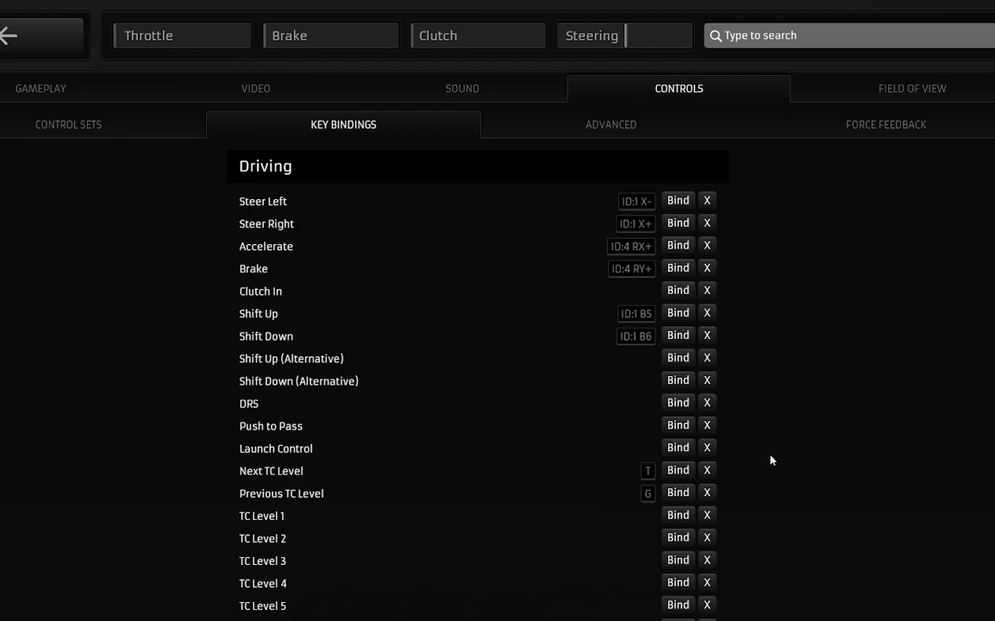
scroll(727, 424, "down", 4)
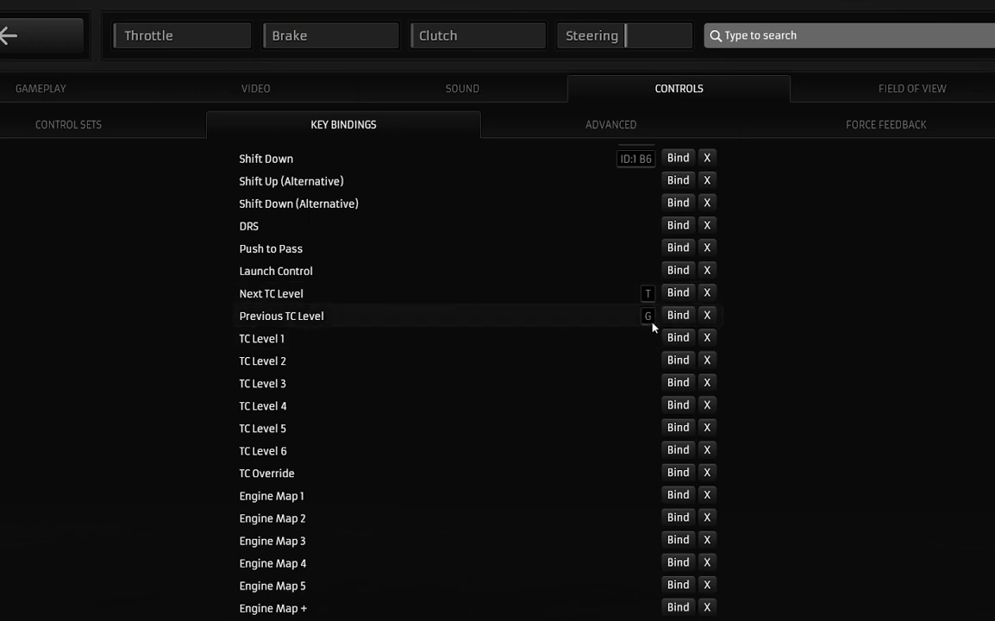
scroll(654, 322, "down", 10)
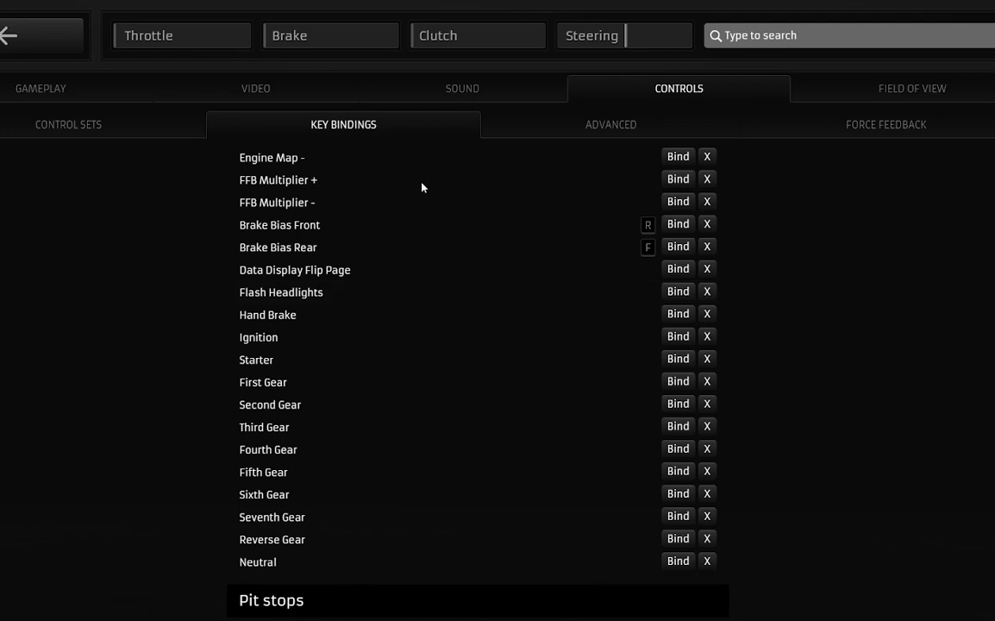
scroll(443, 250, "up", 10)
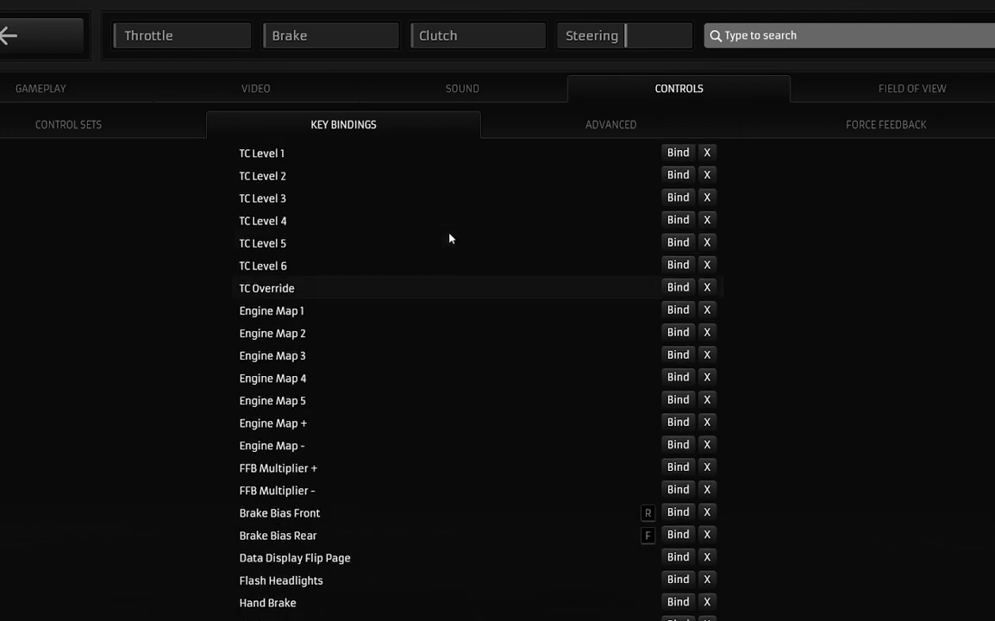
left_click(48, 39)
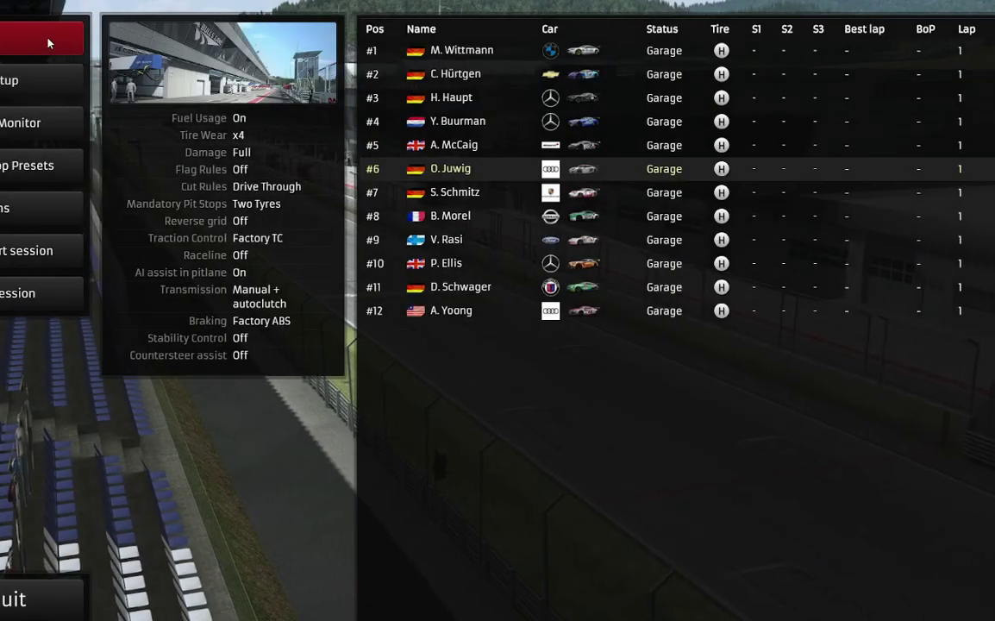
left_click(47, 42)
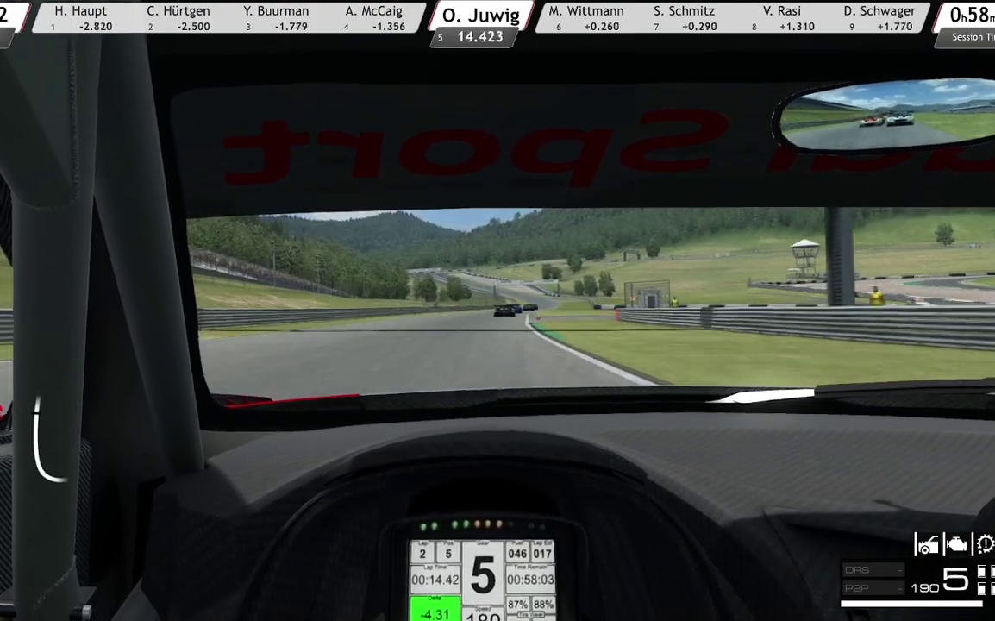
key("bracketleft")
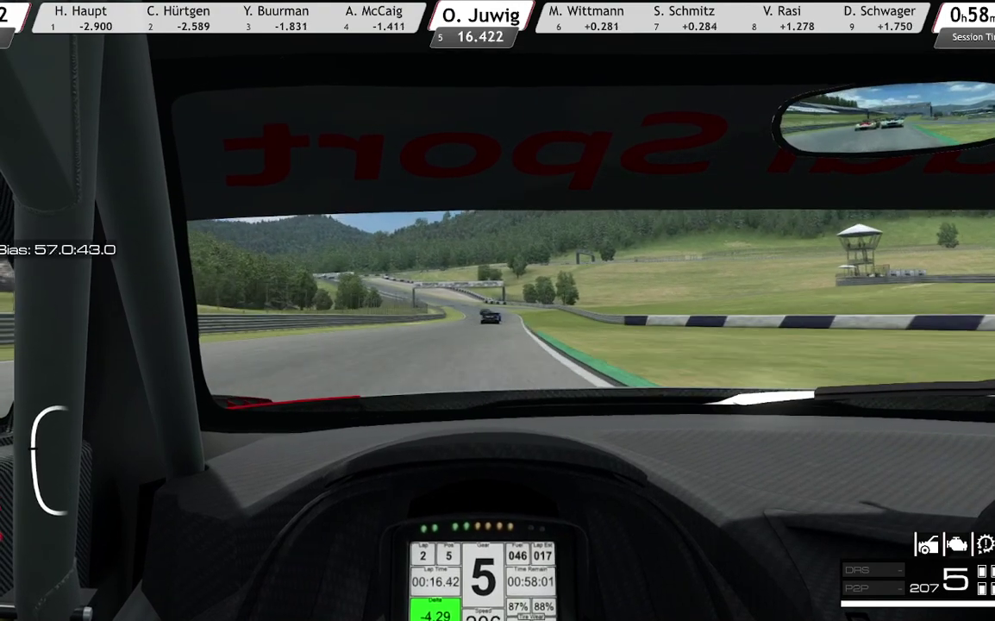
key("bracketleft")
key("shift")
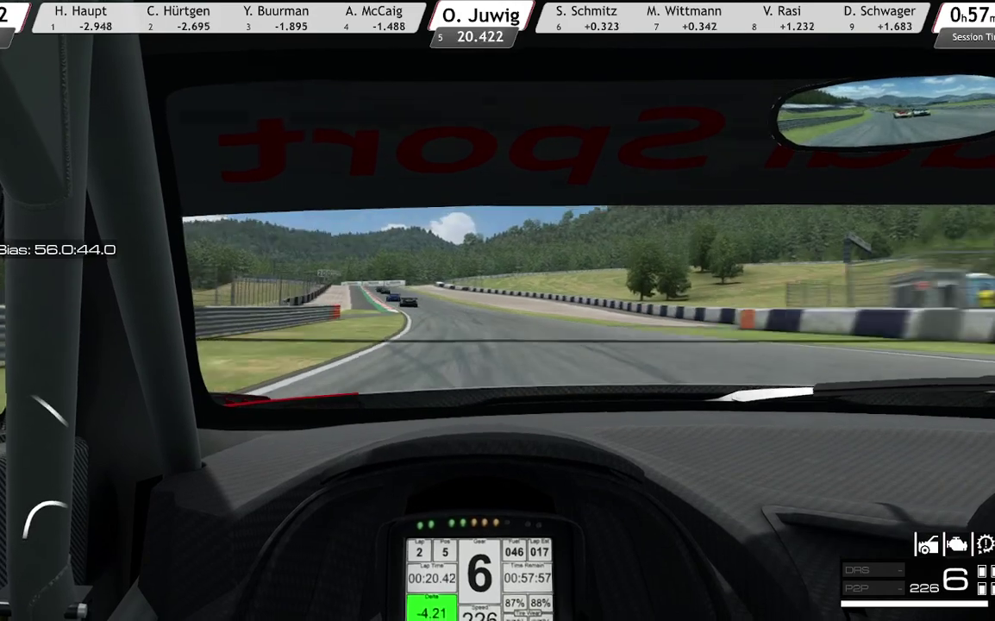
key("t")
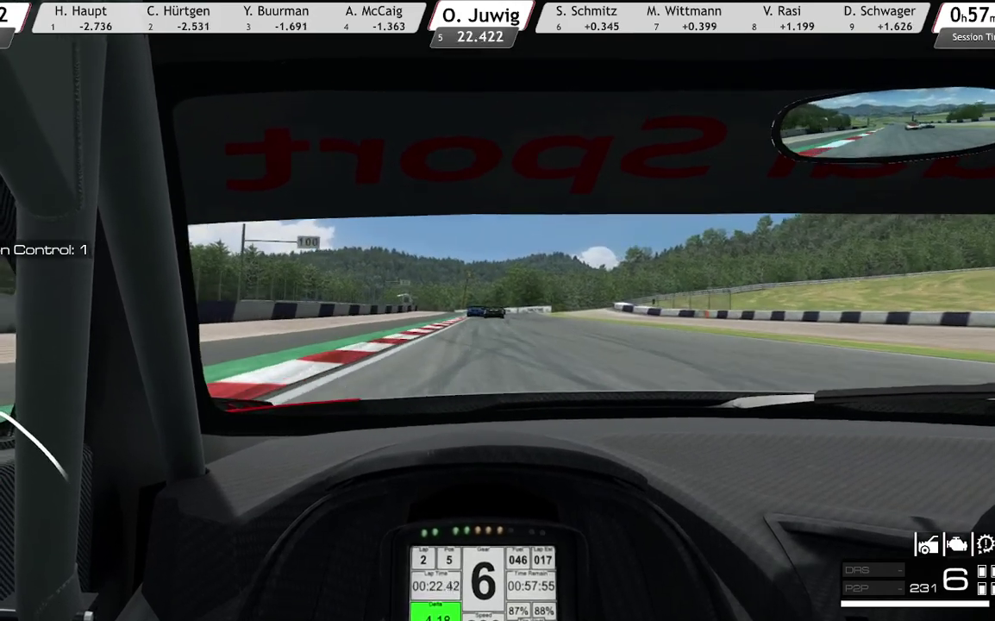
key("ctrl")
key("ctrl")
key("ctrl")
key("ctrl")
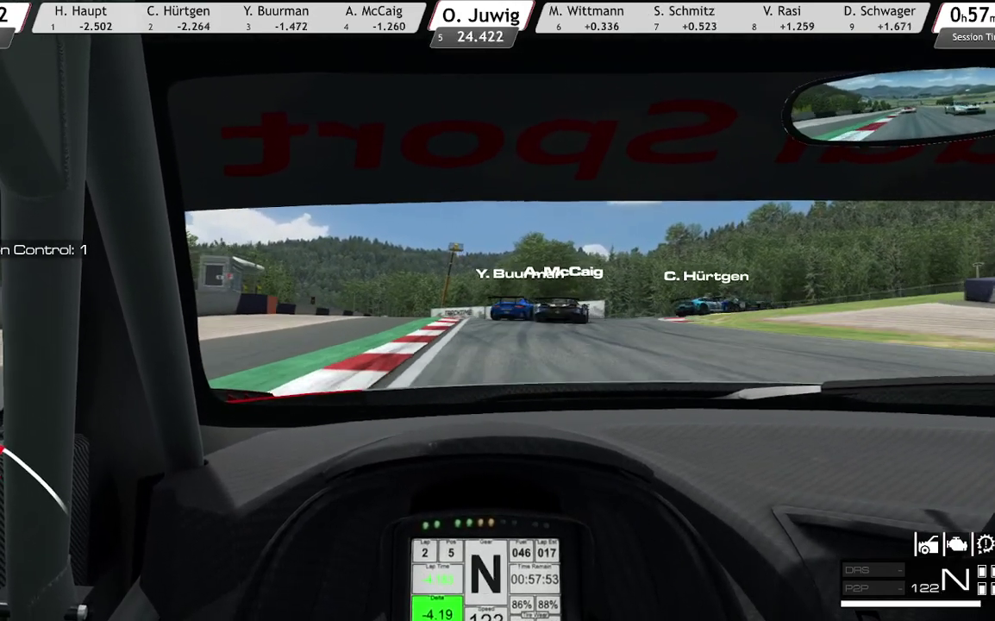
key("ctrl")
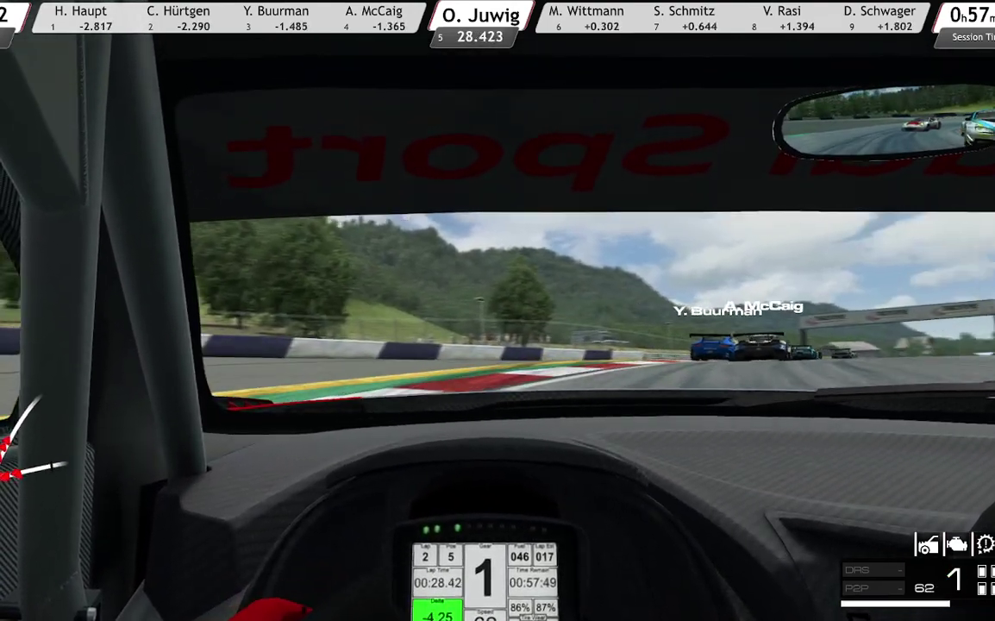
key("shift")
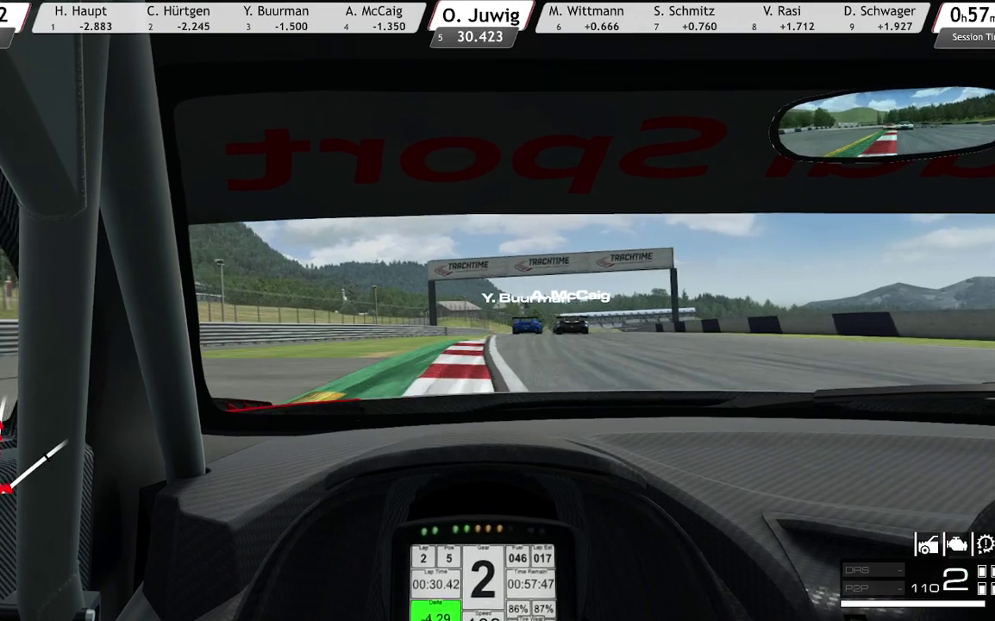
key("shift")
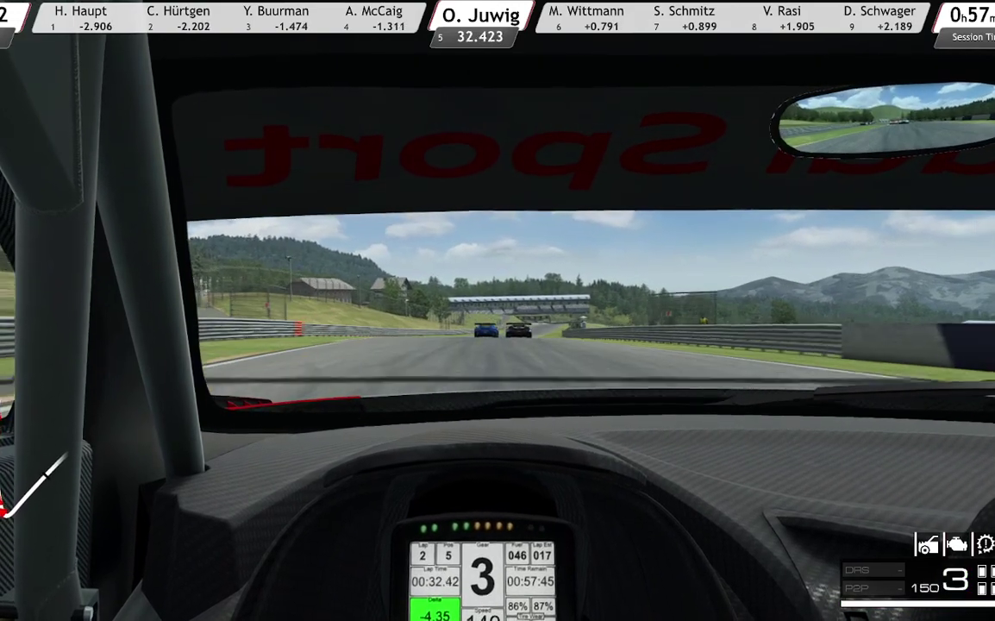
key("shift")
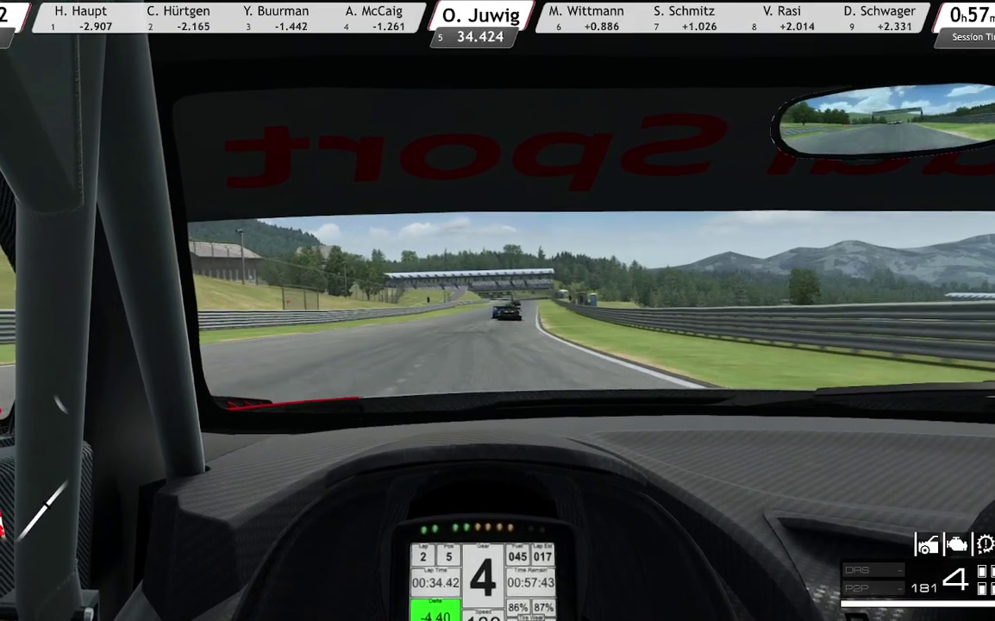
key("shift")
key("bracketright")
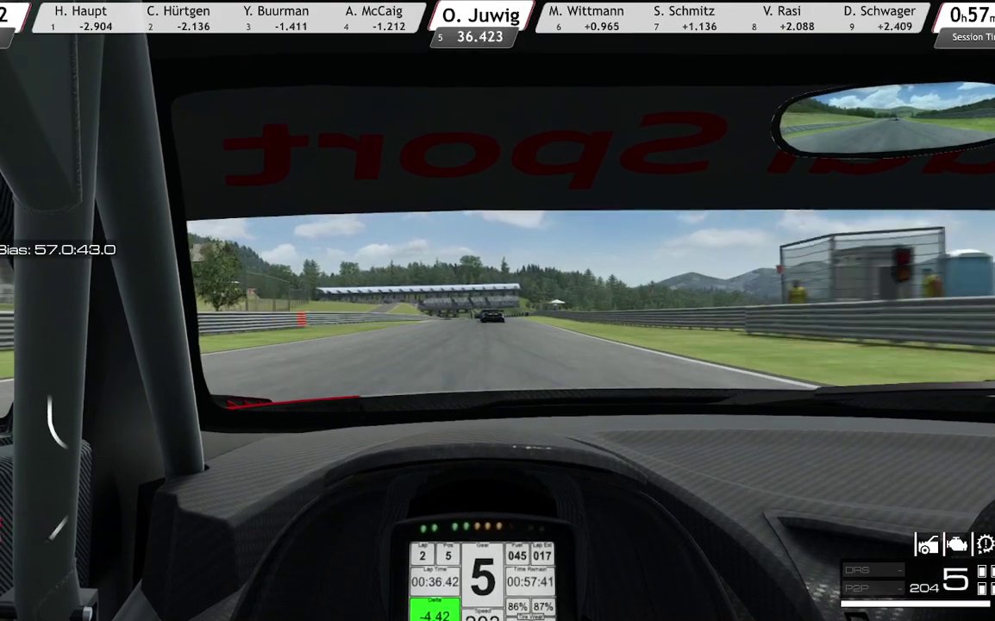
key("bracketright")
key("bracketright")
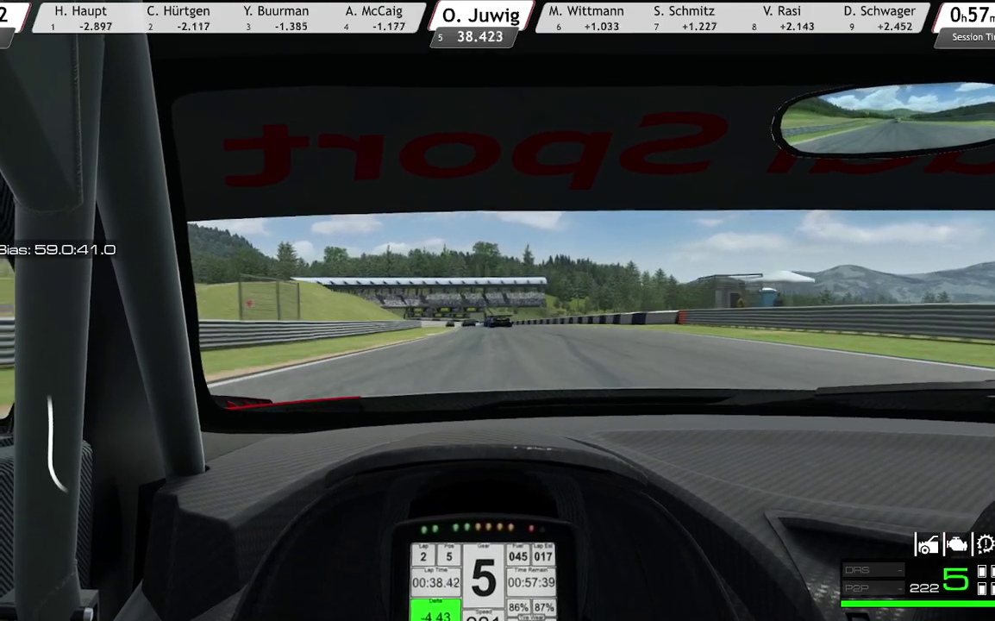
Shift up to sixth gear on the straight, set traction control to 2, and downshift to second gear for the corner.
key("shift")
key("t")
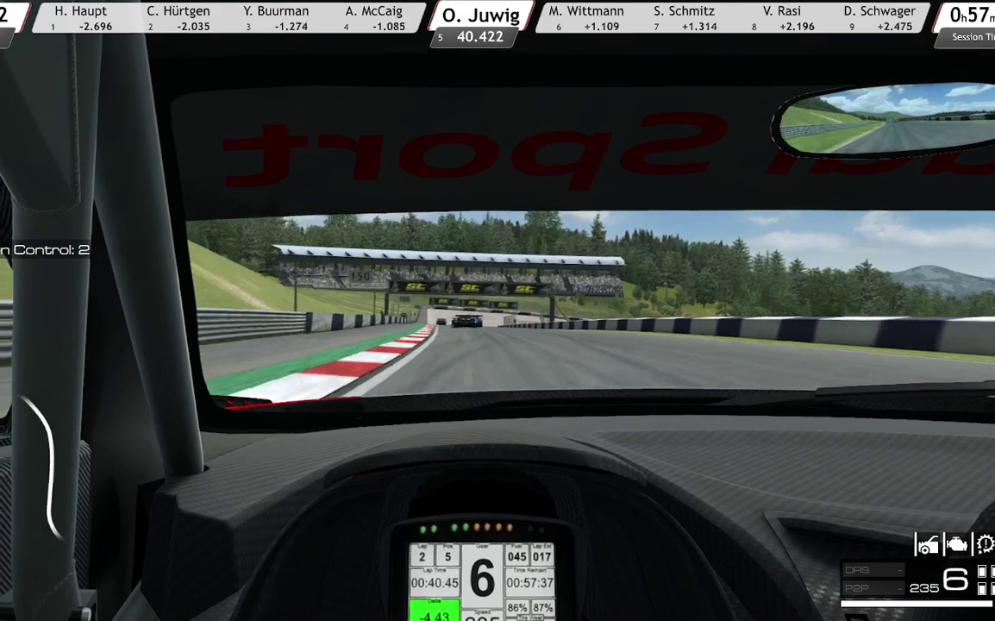
key("ctrl")
key("ctrl")
key("ctrl")
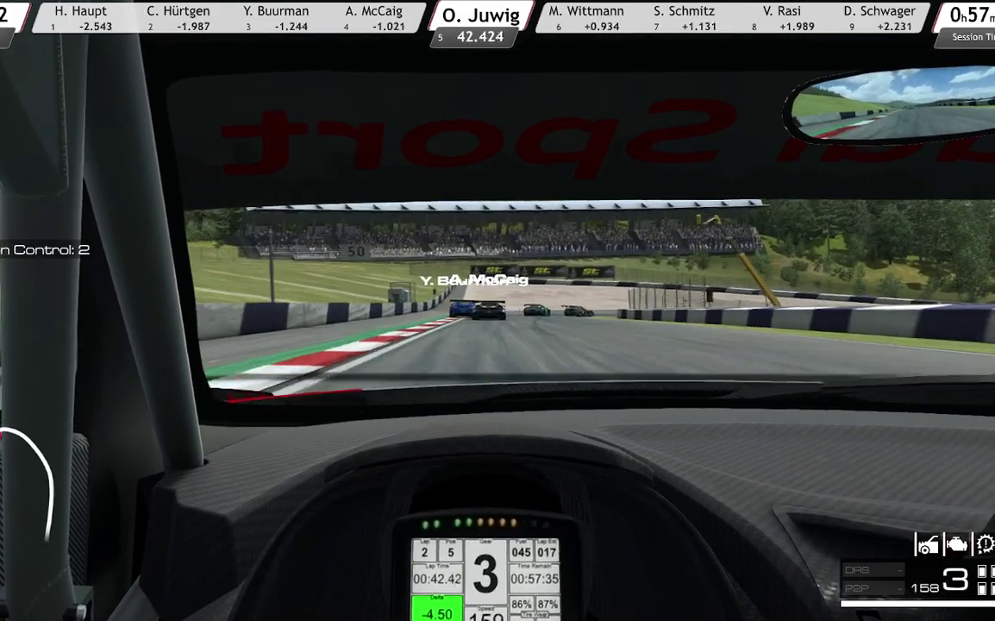
key("ctrl")
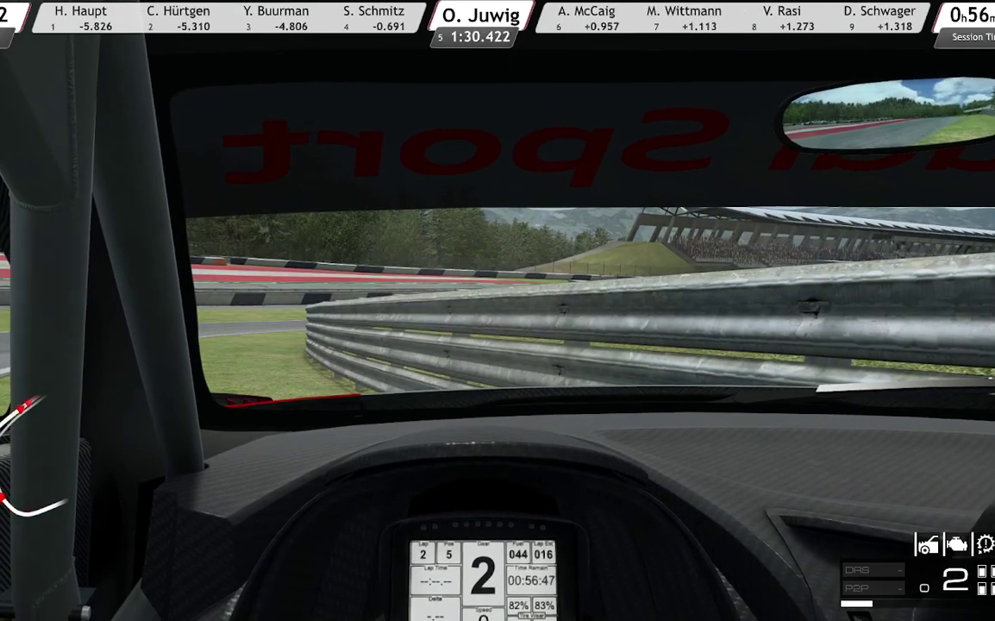
Pause the race, quit the session, and exit RaceRoom Racing Experience to the desktop.
key("Escape")
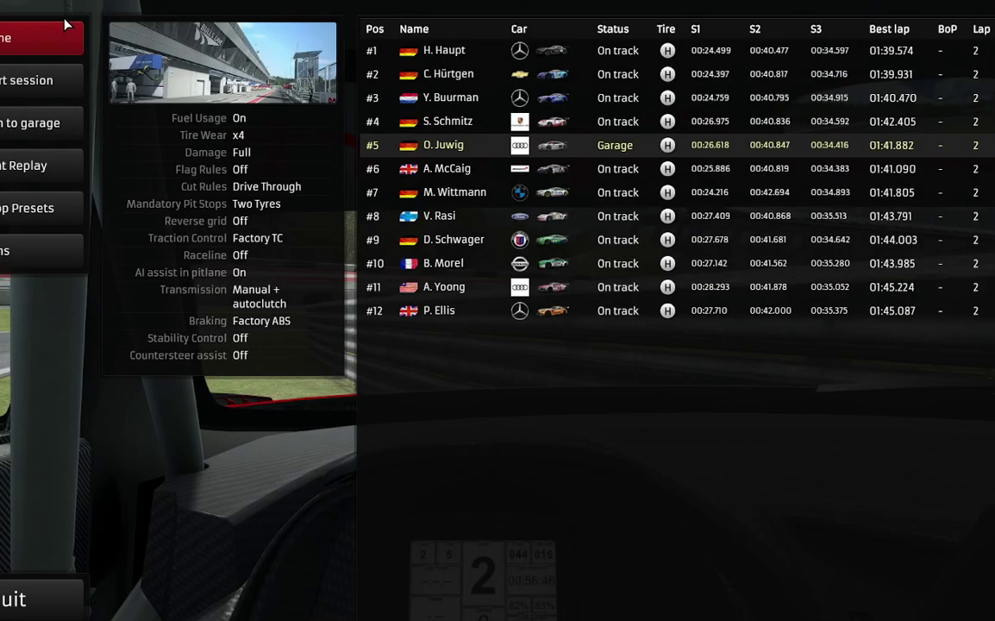
left_click(6, 601)
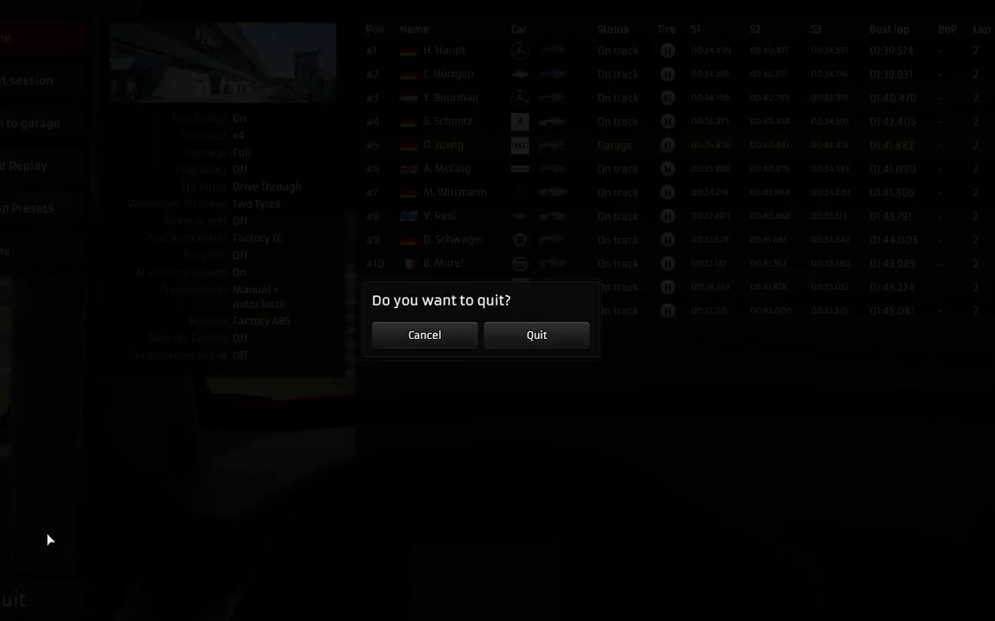
left_click(496, 337)
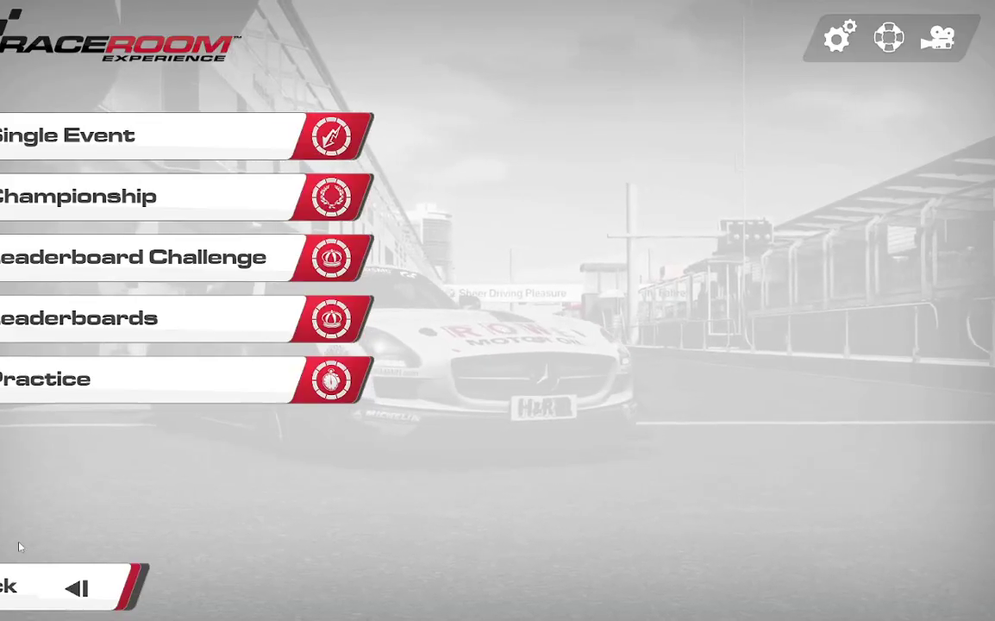
left_click(10, 593)
left_click(10, 595)
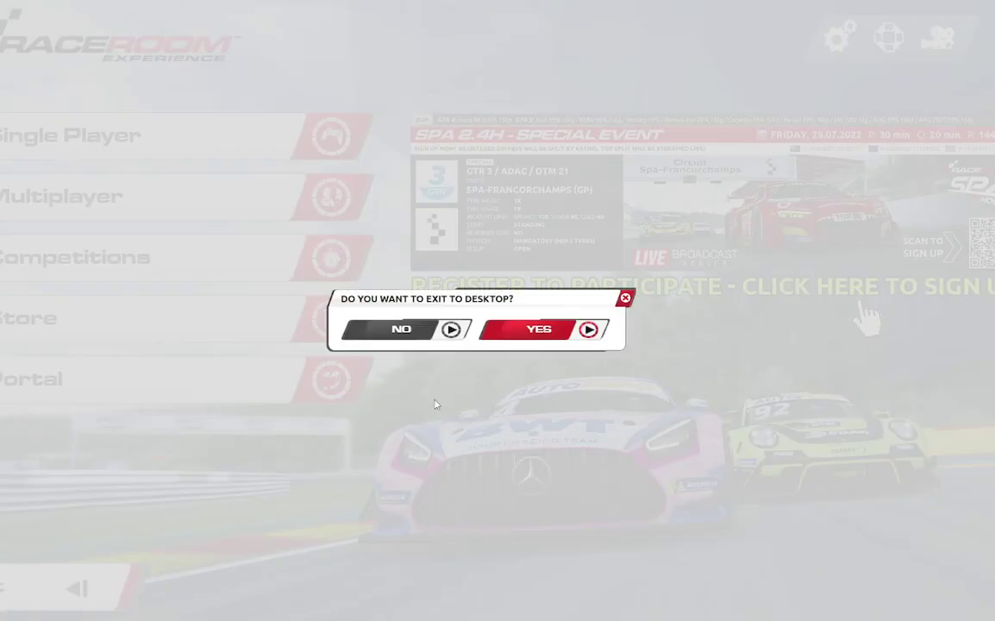
left_click(515, 341)
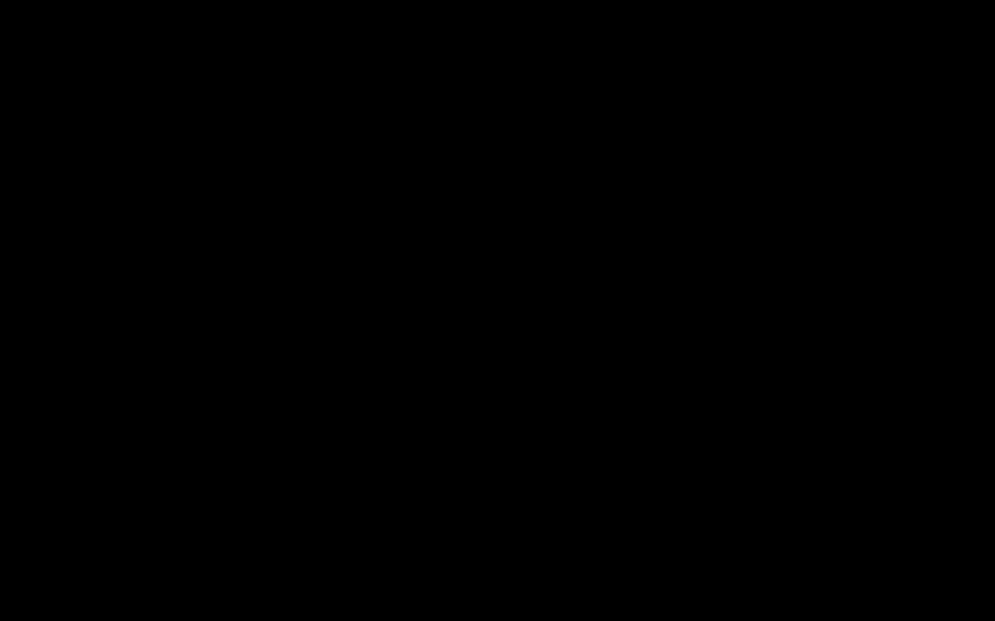